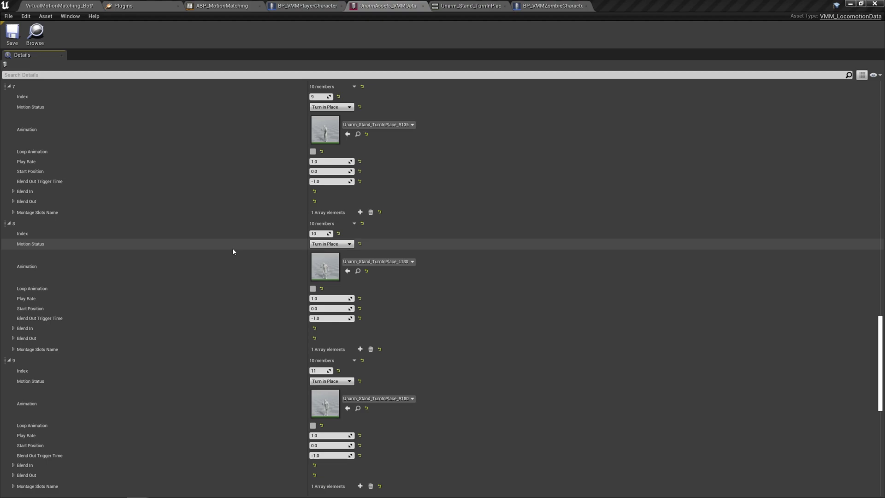
# Scroll down the VMM_LocomotionData details and expand the start animation entries.
pyautogui.scroll(-4, 232, 251)
pyautogui.scroll(-3, 232, 251)
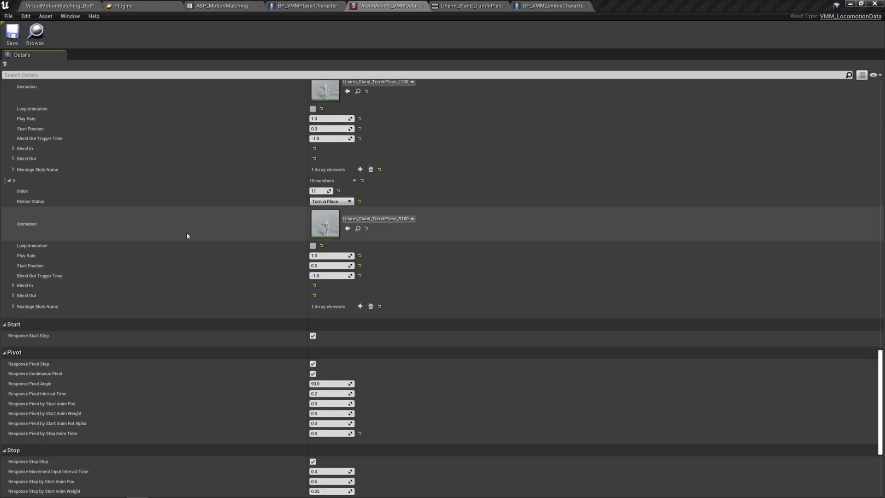
pyautogui.scroll(-4, 188, 236)
pyautogui.scroll(-5, 187, 237)
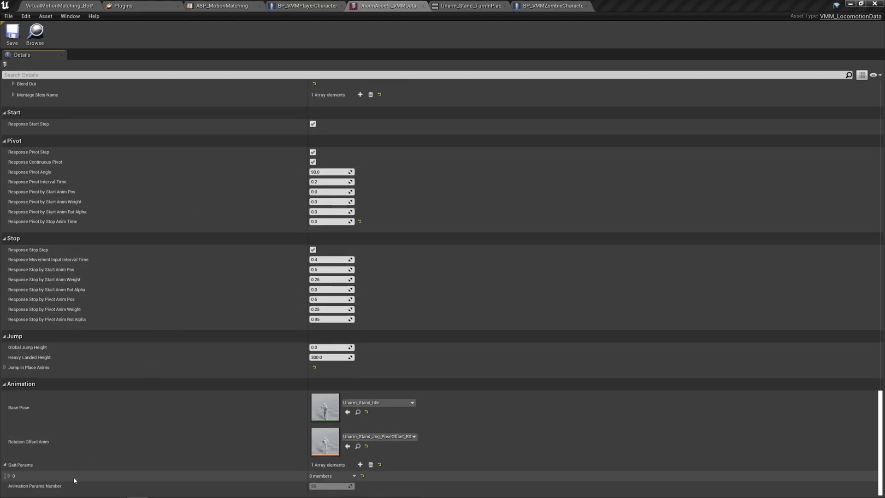
pyautogui.moveTo(14, 466)
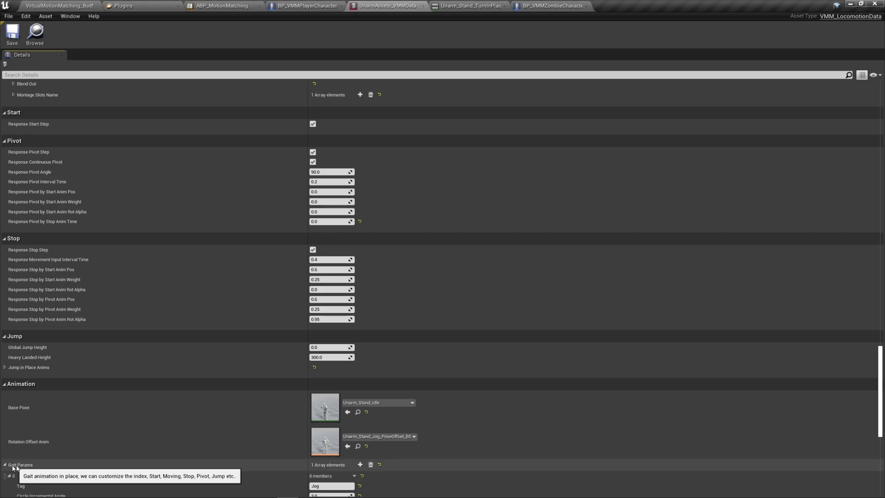
pyautogui.scroll(-5, 69, 429)
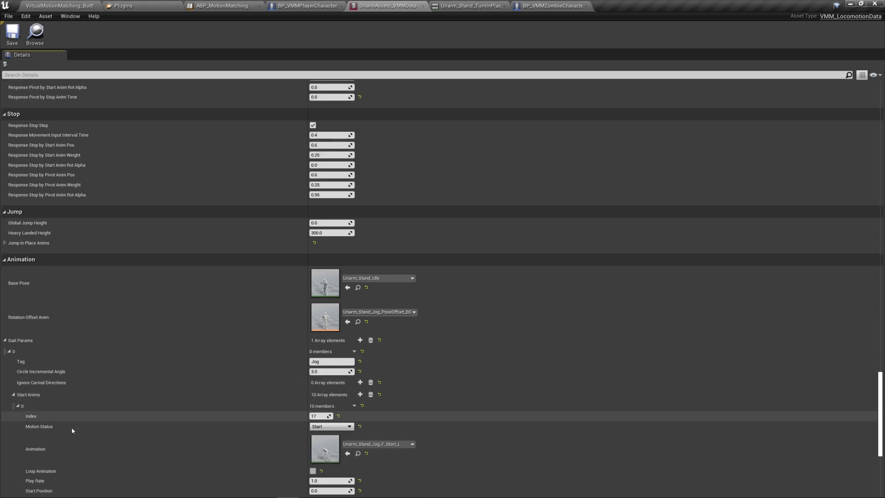
pyautogui.scroll(-3, 73, 407)
pyautogui.scroll(-2, 73, 405)
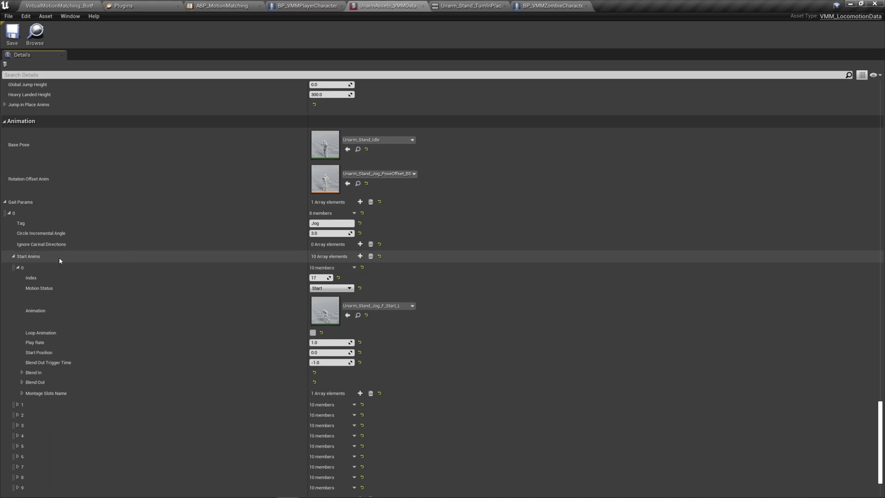
pyautogui.keyDown('shift'); pyautogui.click(17, 267); pyautogui.keyUp('shift')
pyautogui.scroll(-15, 214, 348)
# Collapse all the Turn in Place Params entries.
pyautogui.scroll(8, 210, 345)
pyautogui.scroll(7, 200, 338)
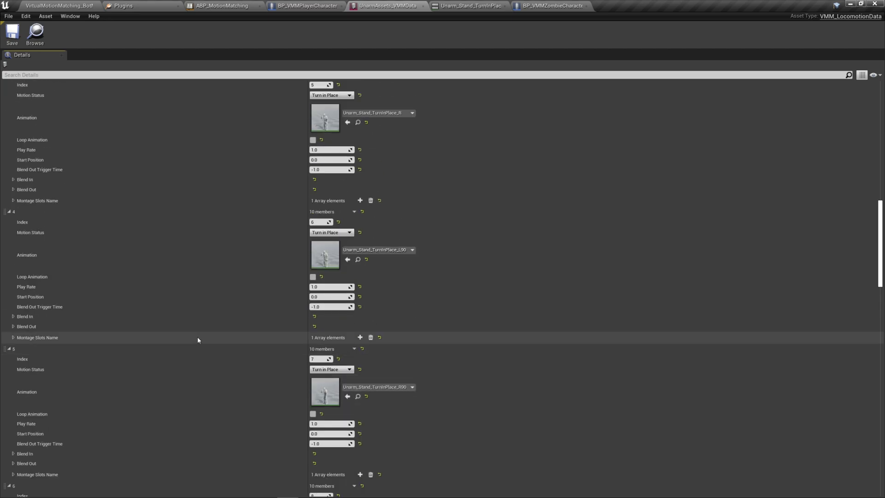
pyautogui.scroll(8, 197, 327)
pyautogui.scroll(7, 192, 314)
pyautogui.scroll(4, 190, 303)
pyautogui.scroll(4, 186, 297)
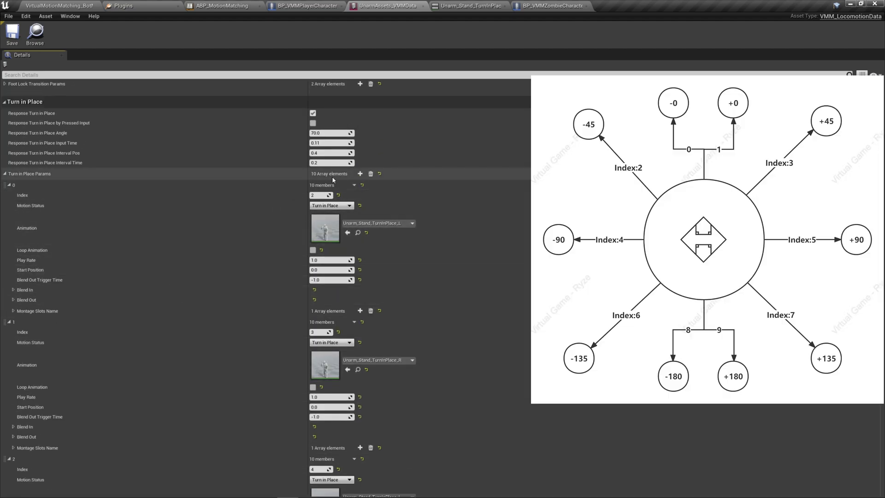
pyautogui.rightClick(333, 178)
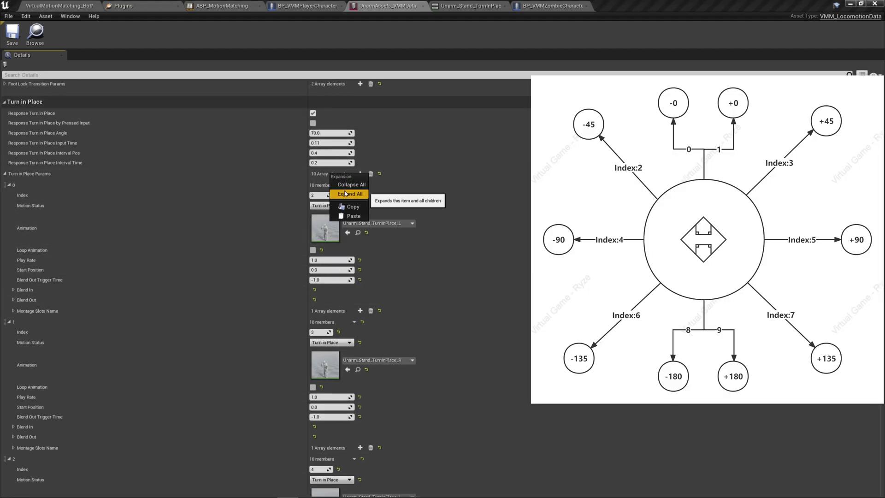
pyautogui.click(346, 184)
# Expand Jog Start Anims element 0, which uses Unarm_Stand_Jog_F_Start_L at index 17.
pyautogui.scroll(-10, 257, 296)
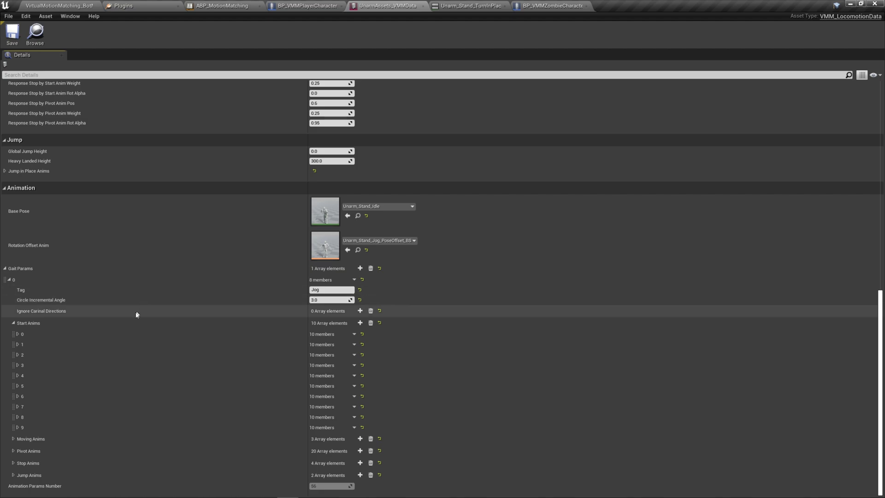
pyautogui.click(122, 334)
pyautogui.scroll(-2, 284, 352)
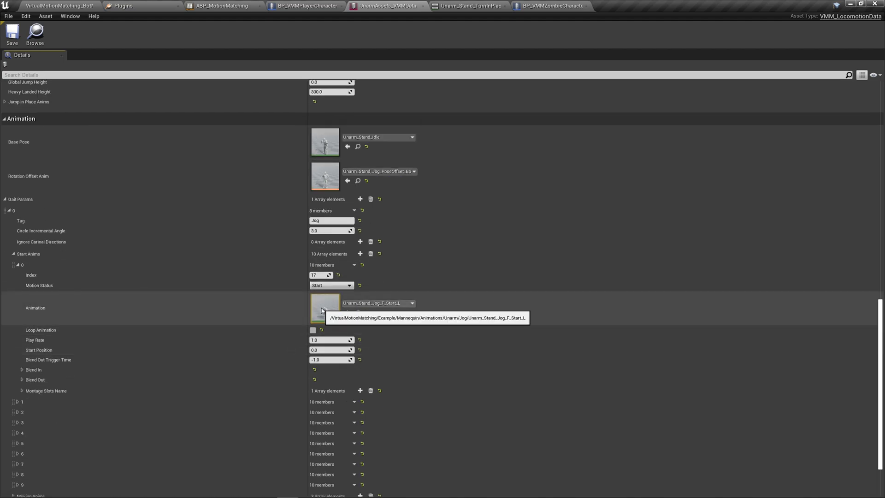
# Inspect the Unarm_Stand_Jog_F_Start_L animation, then go back to the VMM locomotion data.
pyautogui.doubleClick(322, 308)
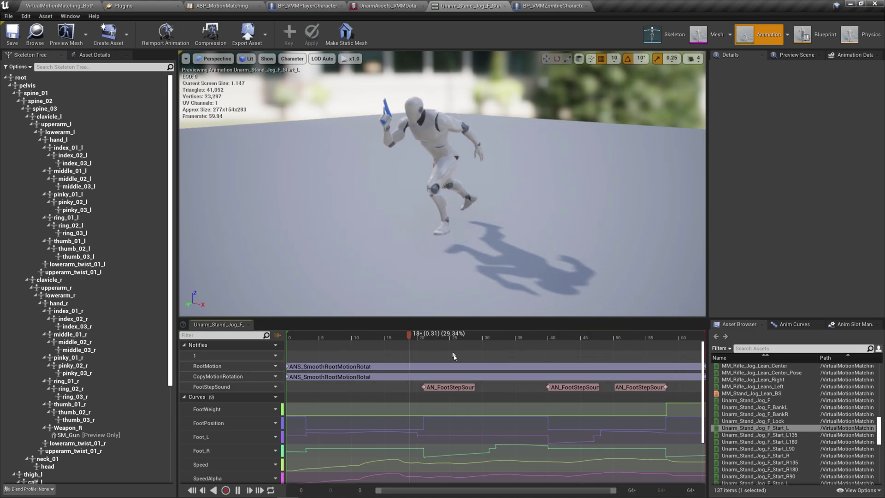
pyautogui.click(389, 6)
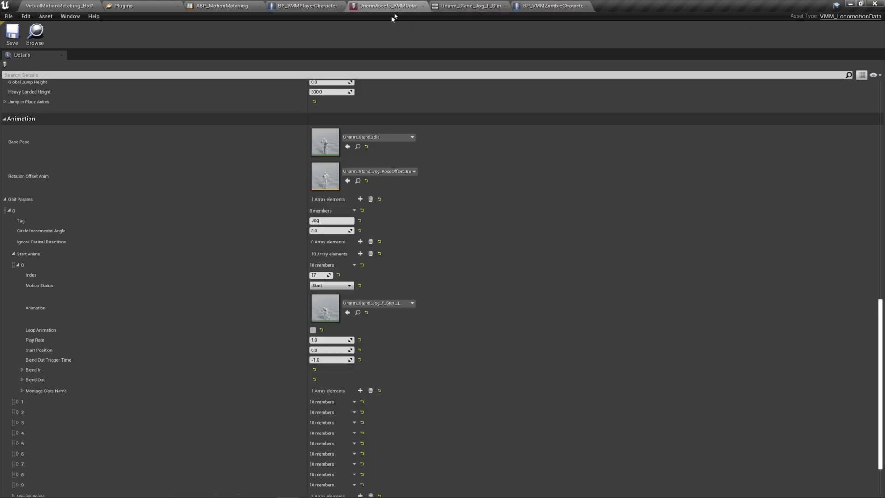
pyautogui.scroll(-2, 138, 272)
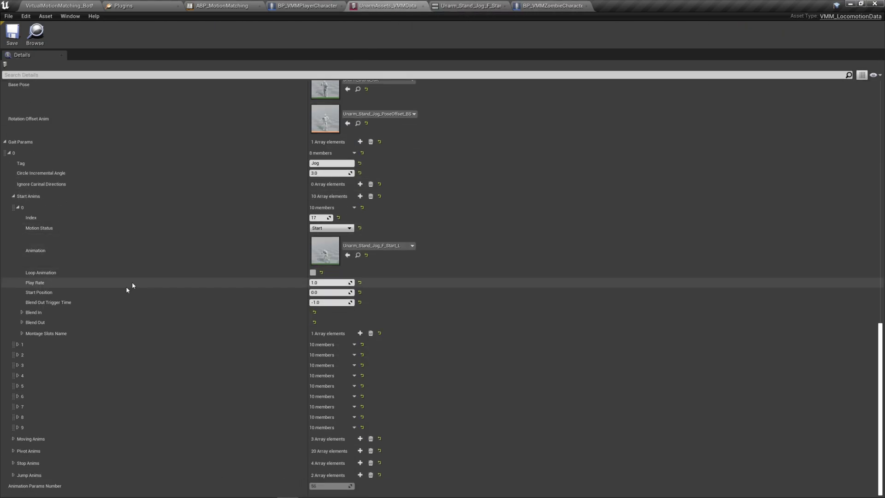
# Expand Jog Start Anims entries 1 through 4.
pyautogui.click(92, 345)
pyautogui.scroll(-3, 270, 322)
pyautogui.scroll(-1, 240, 332)
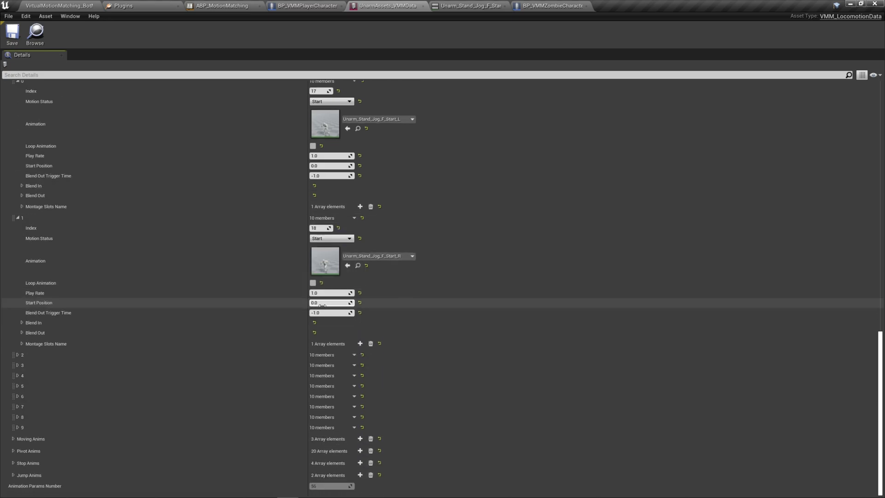
pyautogui.click(159, 353)
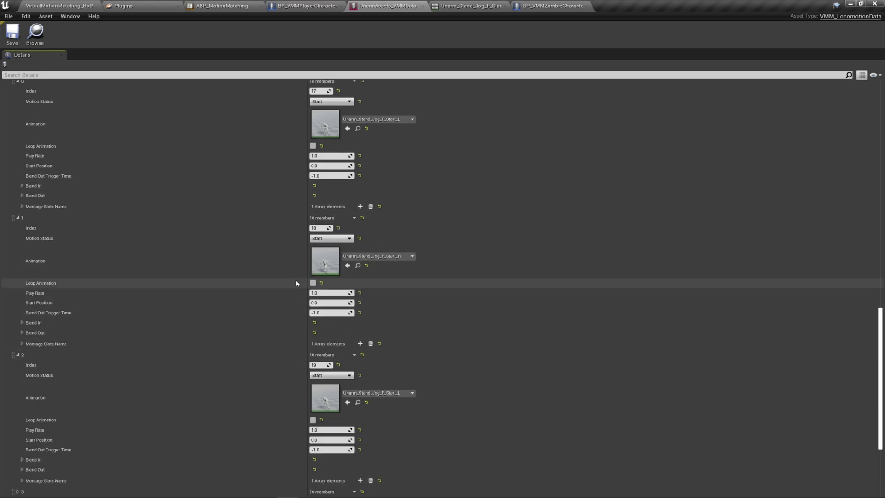
pyautogui.scroll(-1, 294, 288)
pyautogui.scroll(-2, 274, 337)
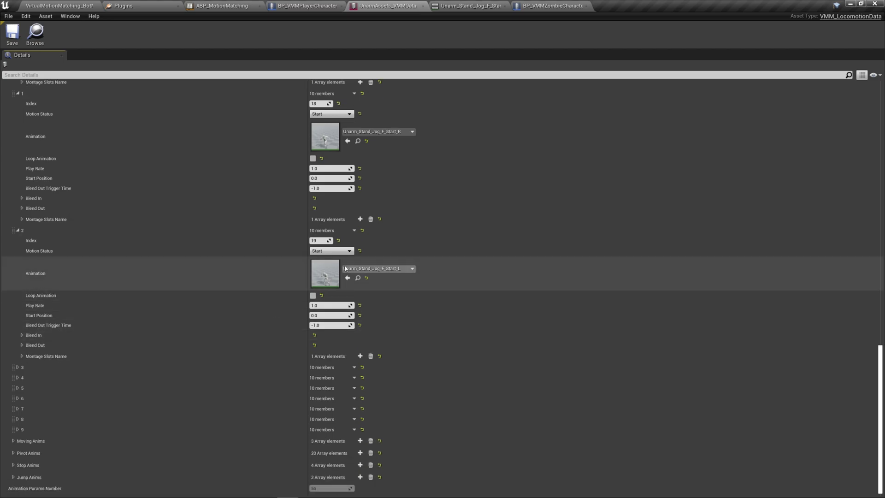
pyautogui.click(174, 363)
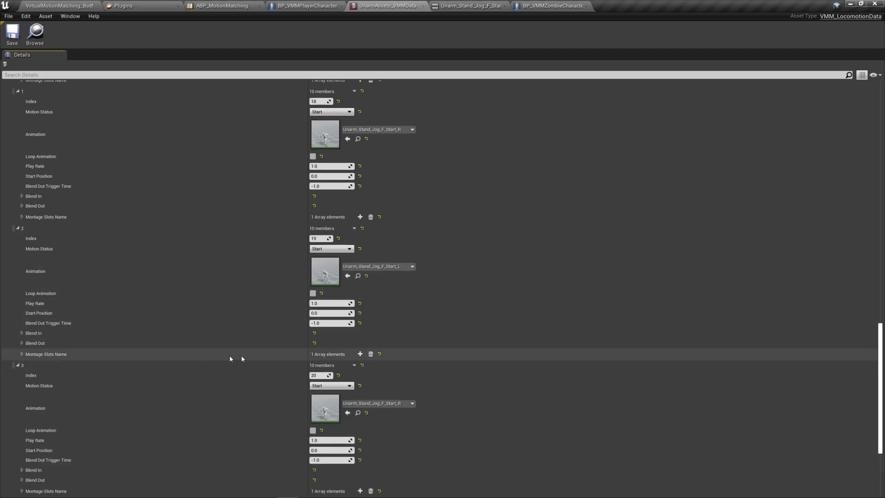
pyautogui.scroll(-2, 372, 331)
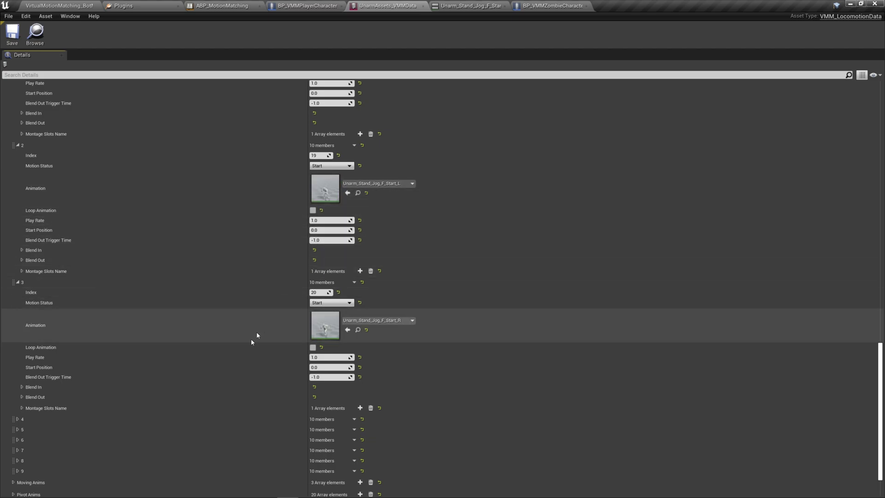
pyautogui.click(171, 418)
pyautogui.scroll(-3, 215, 401)
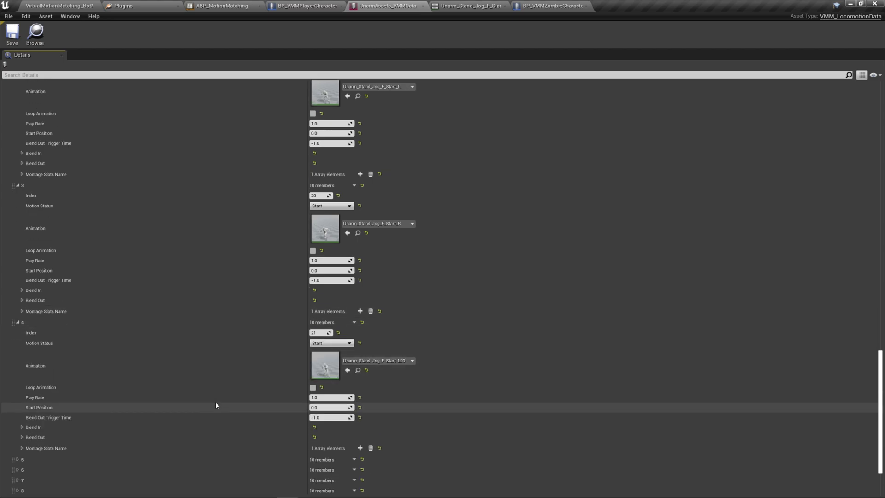
pyautogui.scroll(-2, 217, 375)
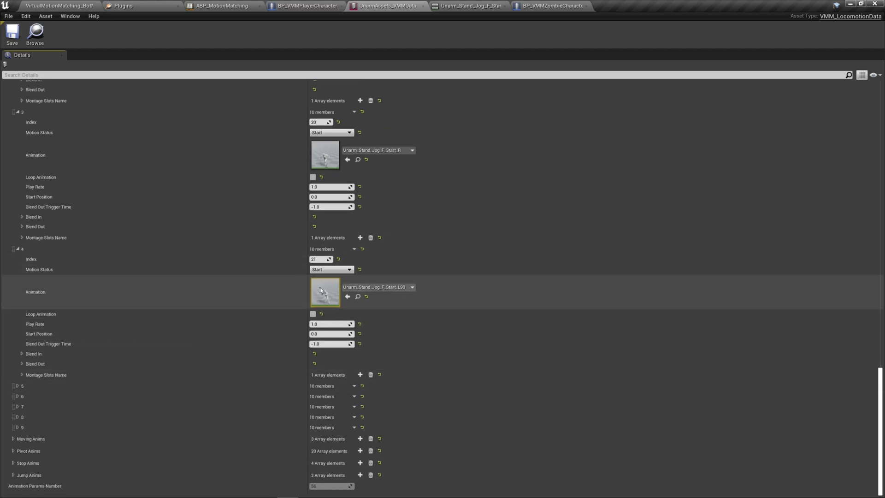
# Expand Start Anims entries 5 through 9 and scroll back up to review all ten clips.
pyautogui.click(142, 385)
pyautogui.scroll(-2, 336, 349)
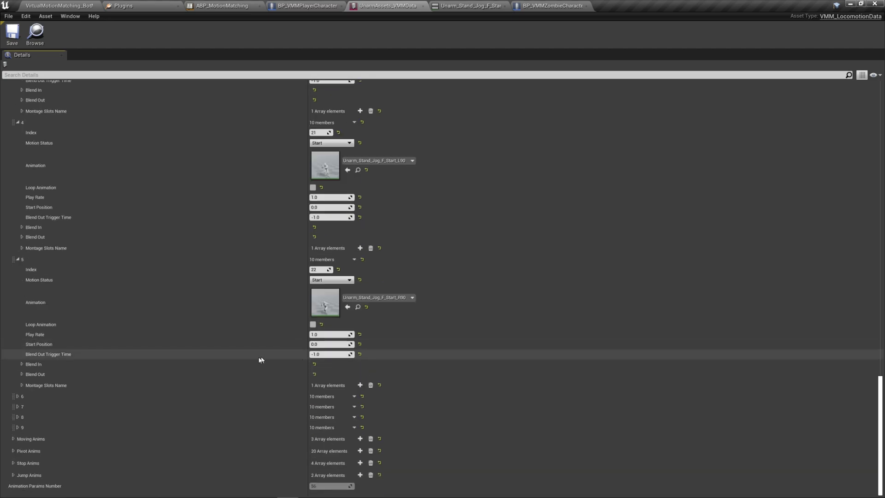
pyautogui.click(138, 439)
pyautogui.scroll(-3, 395, 391)
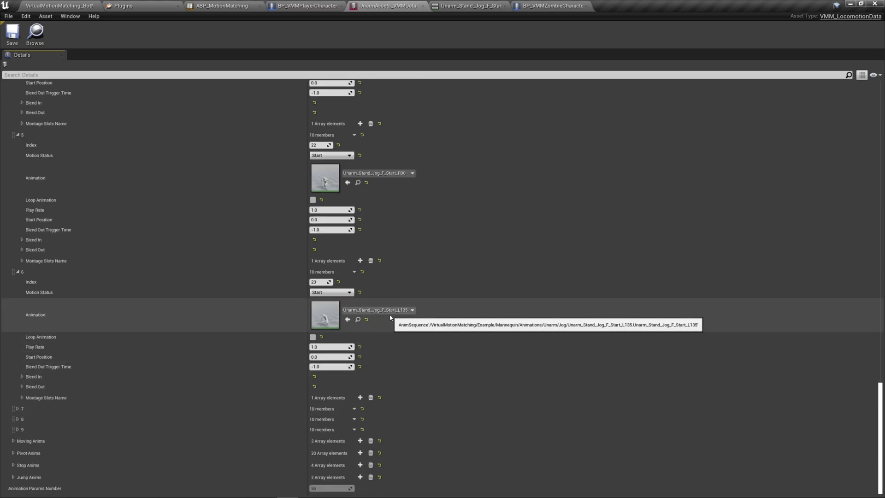
pyautogui.click(98, 409)
pyautogui.scroll(-2, 368, 400)
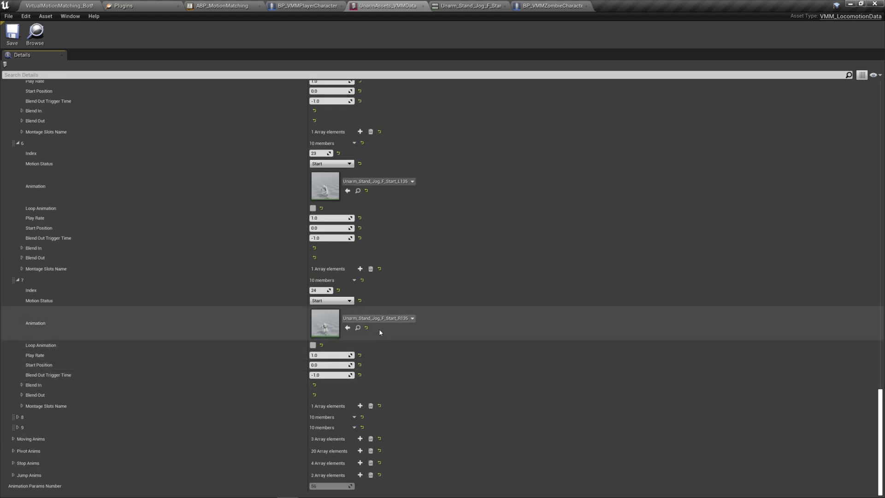
pyautogui.click(178, 418)
pyautogui.scroll(-2, 289, 390)
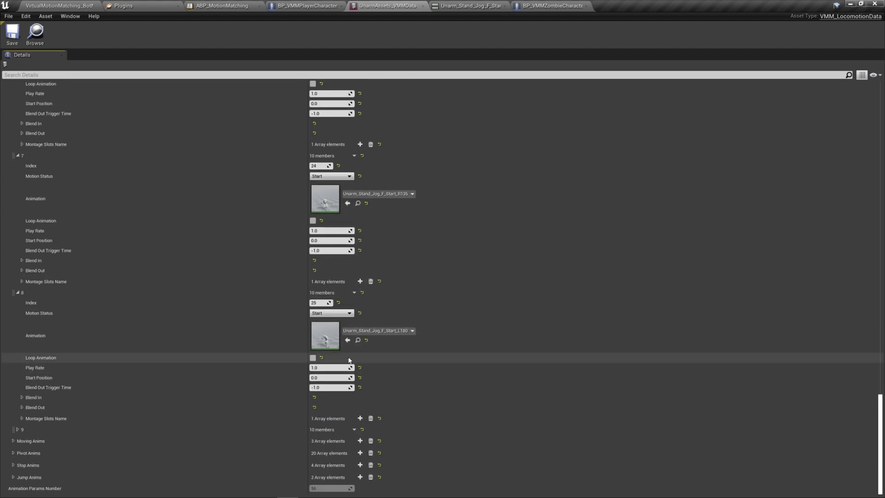
pyautogui.click(159, 427)
pyautogui.scroll(-2, 368, 387)
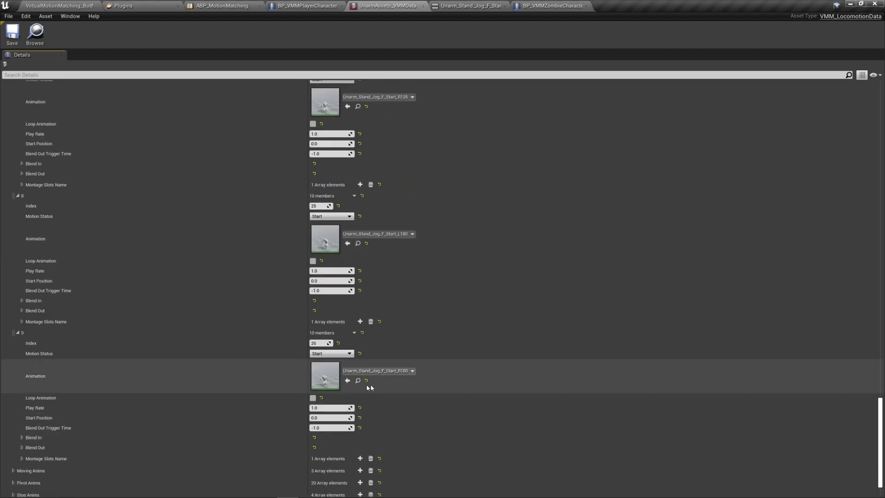
pyautogui.scroll(2, 411, 382)
pyautogui.scroll(2, 316, 346)
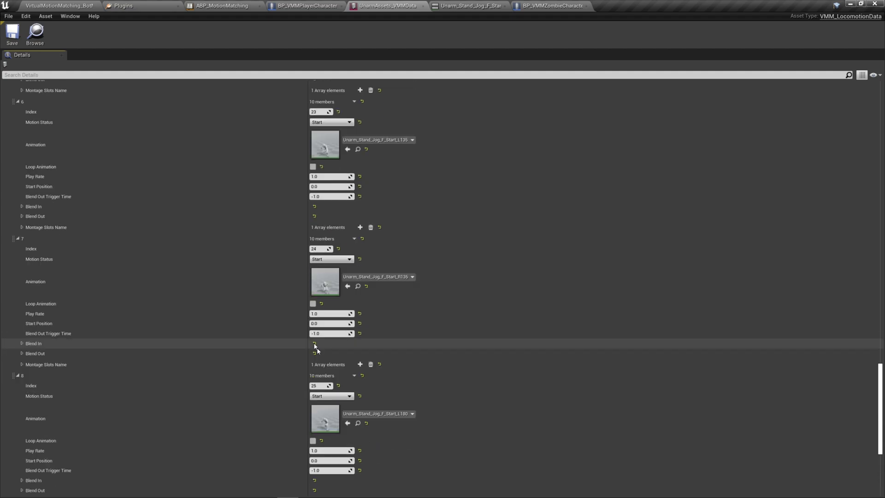
pyautogui.scroll(1, 519, 374)
pyautogui.scroll(3, 460, 369)
pyautogui.scroll(3, 407, 365)
pyautogui.scroll(2, 383, 316)
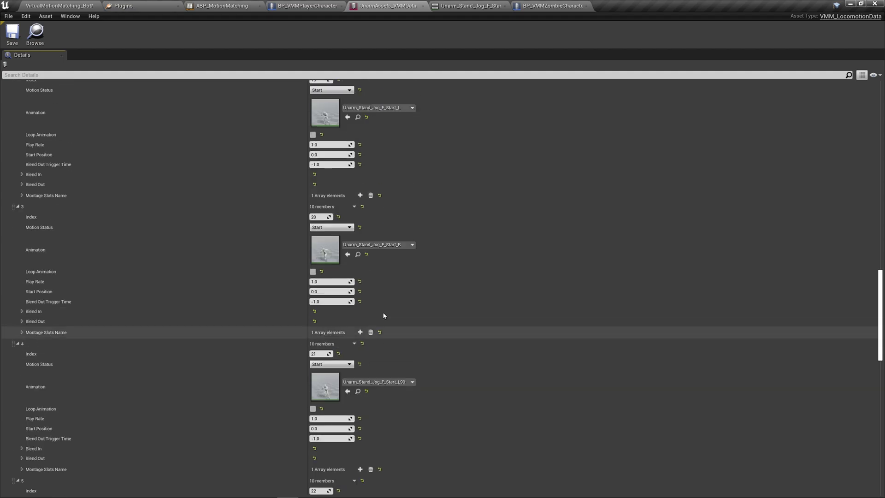
pyautogui.scroll(2, 276, 272)
pyautogui.scroll(2, 361, 325)
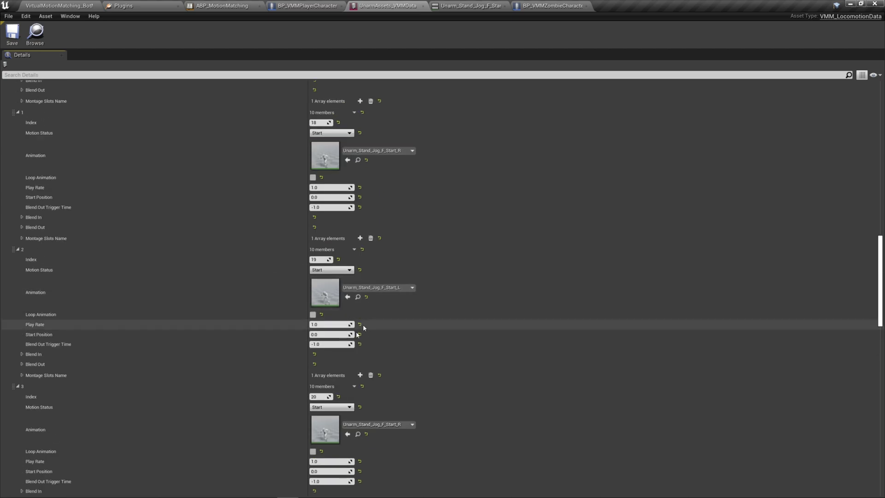
pyautogui.scroll(3, 324, 327)
pyautogui.scroll(2, 323, 327)
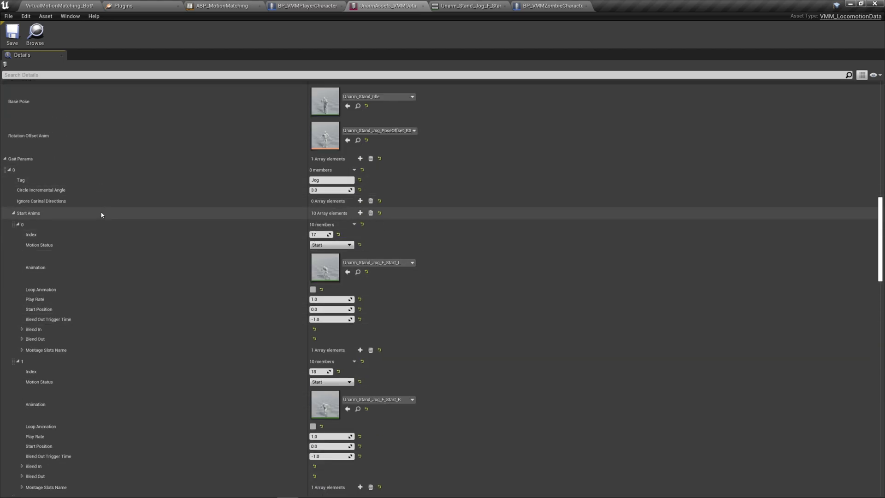
pyautogui.scroll(4, 101, 215)
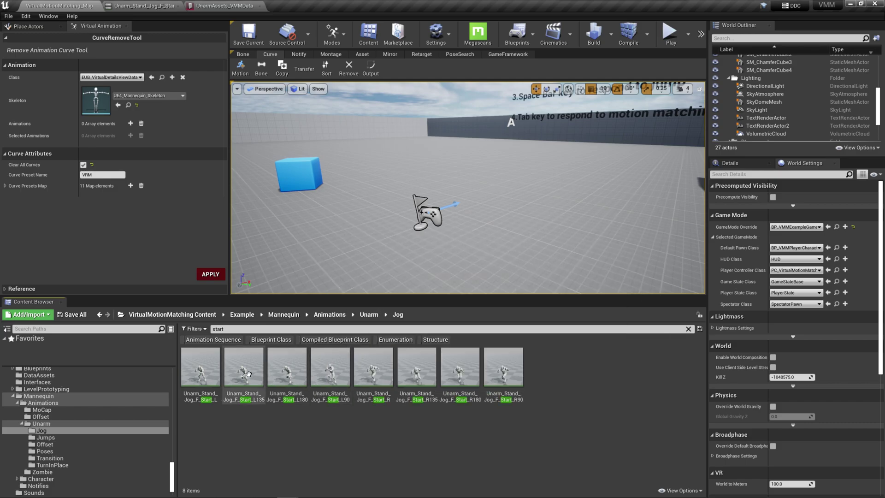
# Select the jog Start clips in the Content Browser, stepping from Start_R135 back to Start_L.
pyautogui.click(200, 368)
pyautogui.click(469, 369)
pyautogui.click(502, 366)
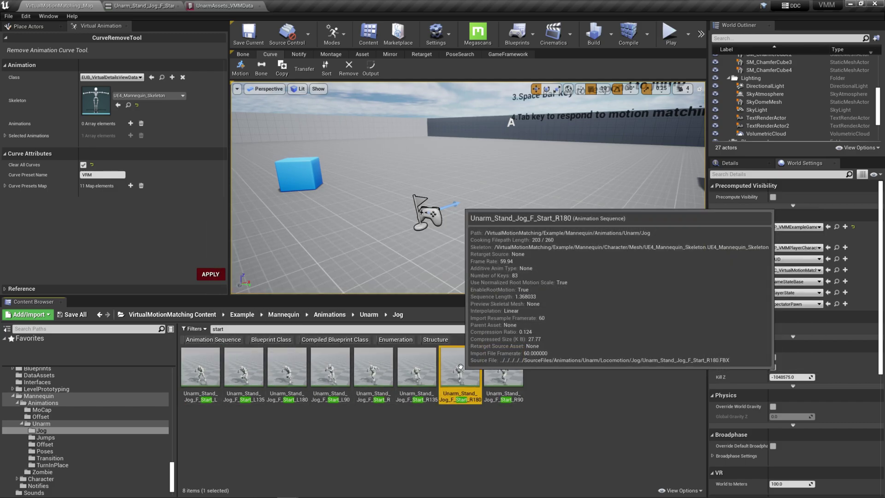
pyautogui.click(406, 363)
pyautogui.press('Left')
pyautogui.press('Left')
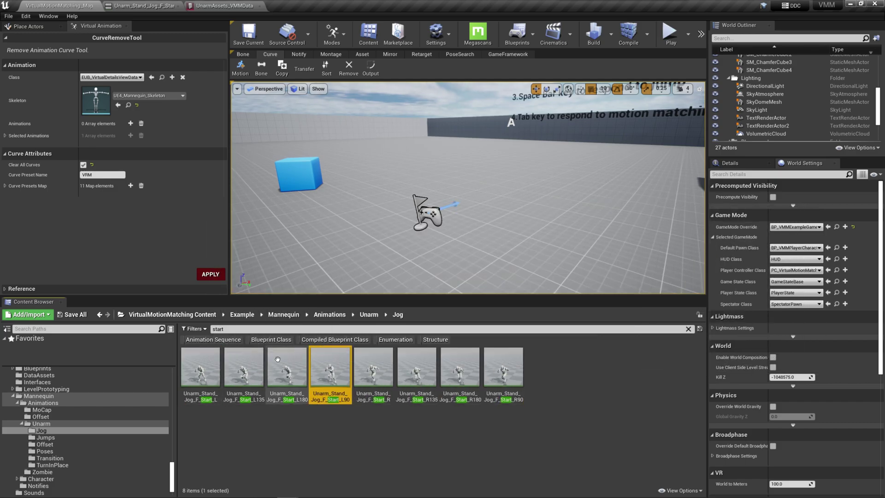
pyautogui.press('Left')
pyautogui.press('Left')
pyautogui.press('Left')
# Preview Start_R, Start_L90 and Start_L180 in the animation editor, then select CurveMotionTool.
pyautogui.doubleClick(373, 366)
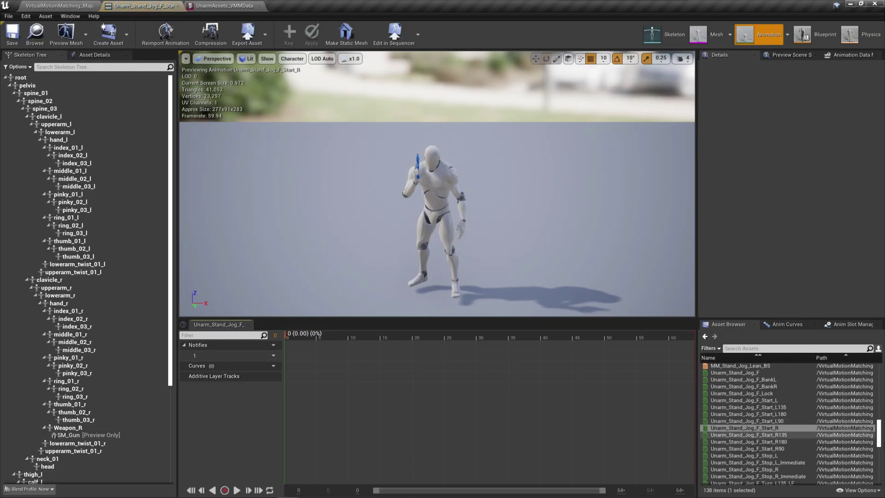
pyautogui.click(784, 420)
pyautogui.click(783, 414)
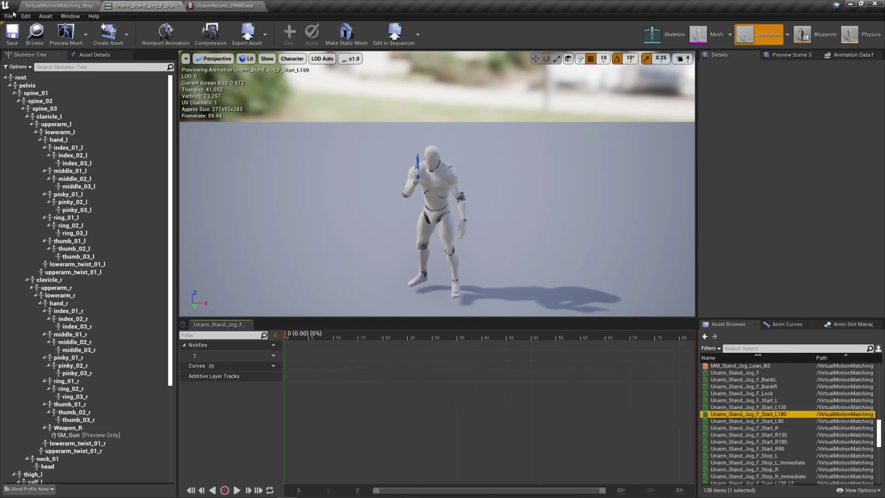
pyautogui.click(92, 5)
pyautogui.click(239, 74)
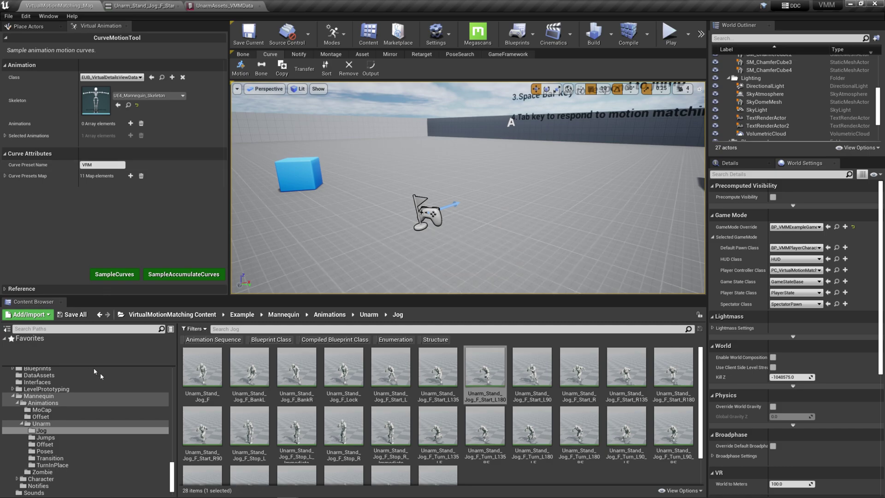
# Filter the Content Browser by 'start', select all eight clips, and run SampleAccumulateCurves.
pyautogui.click(257, 328)
pyautogui.write('start')
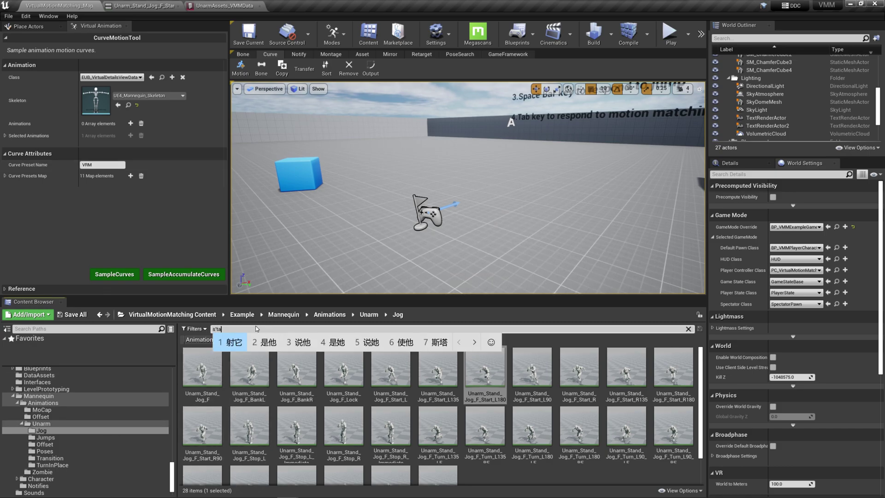
pyautogui.click(286, 369)
pyautogui.hotkey('ctrl', 'a')
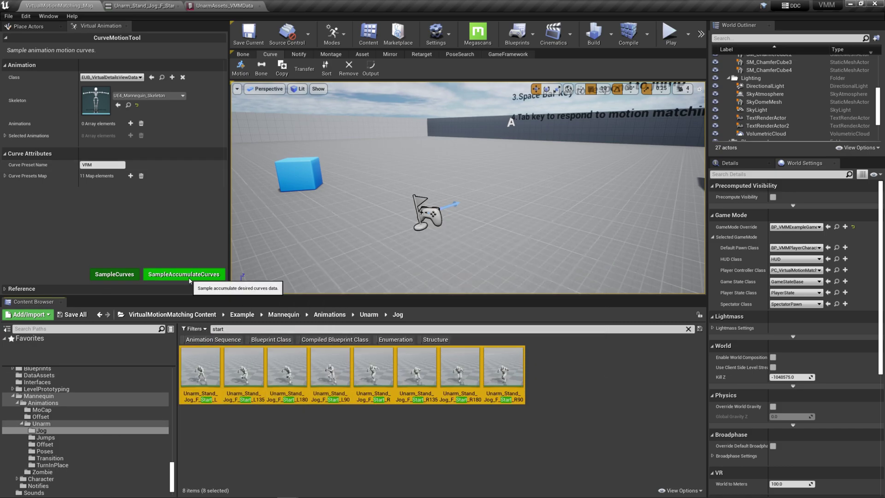
pyautogui.click(187, 274)
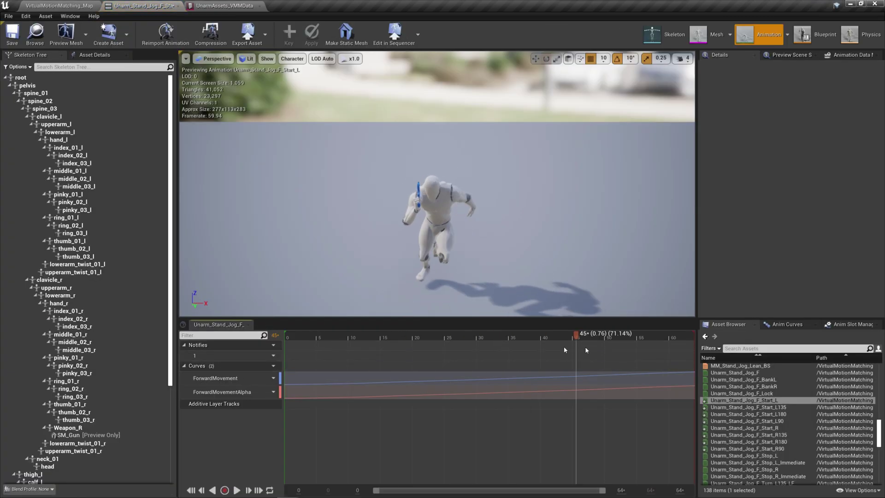
# Check the new curves on Start_R, Start_R135, Start_R180 and Start_R90.
pyautogui.click(755, 414)
pyautogui.click(775, 427)
pyautogui.click(776, 434)
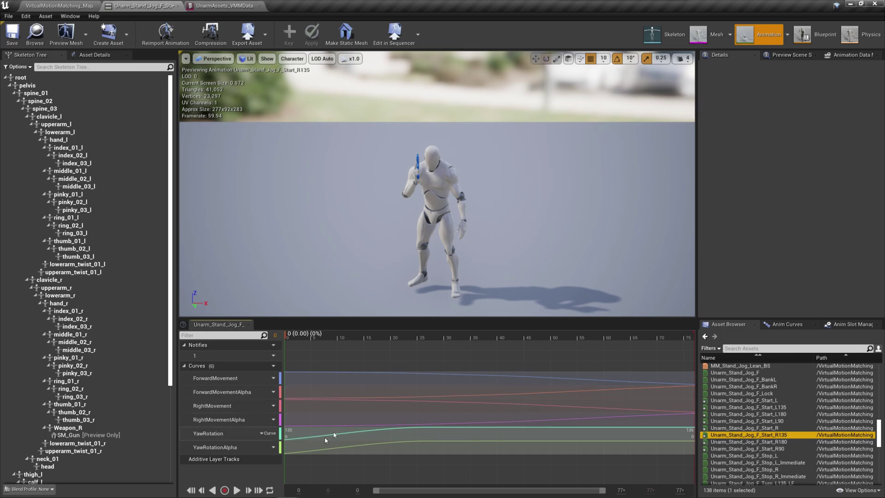
pyautogui.click(784, 442)
pyautogui.click(774, 448)
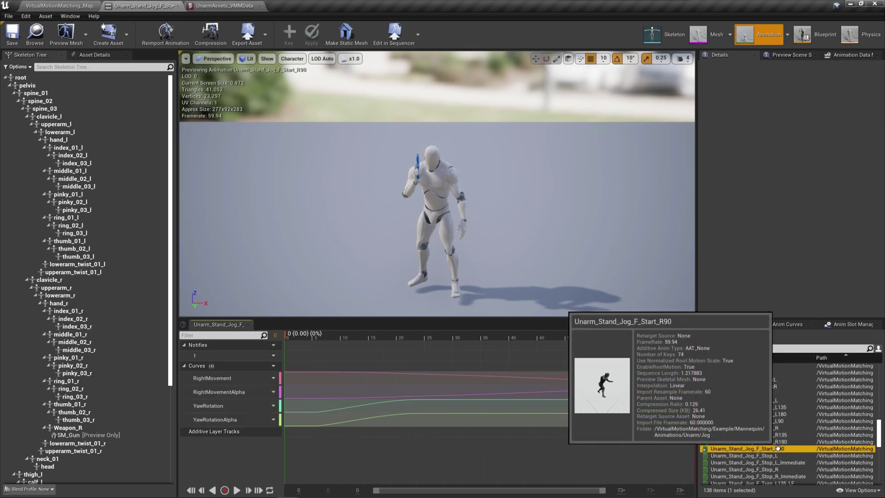
pyautogui.click(67, 4)
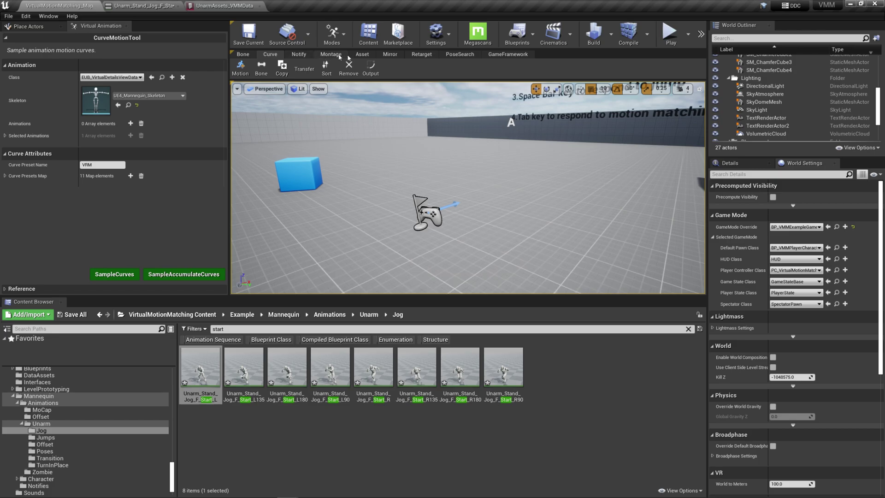
# In NotifyAddTool, name notify element 0's track 'Smooth'.
pyautogui.click(298, 55)
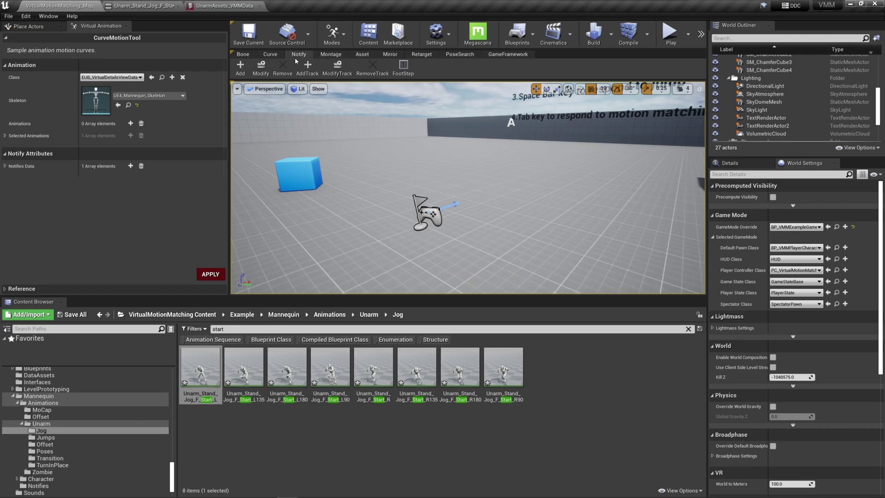
pyautogui.click(250, 68)
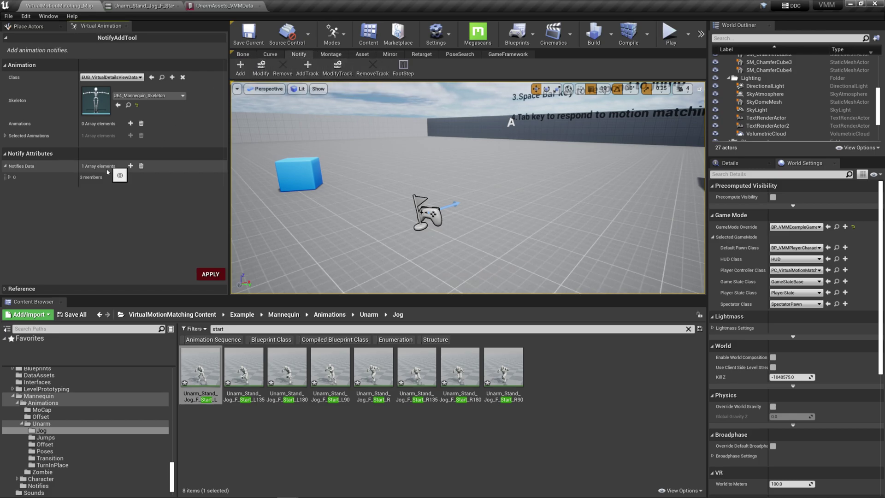
pyautogui.click(104, 175)
pyautogui.click(102, 187)
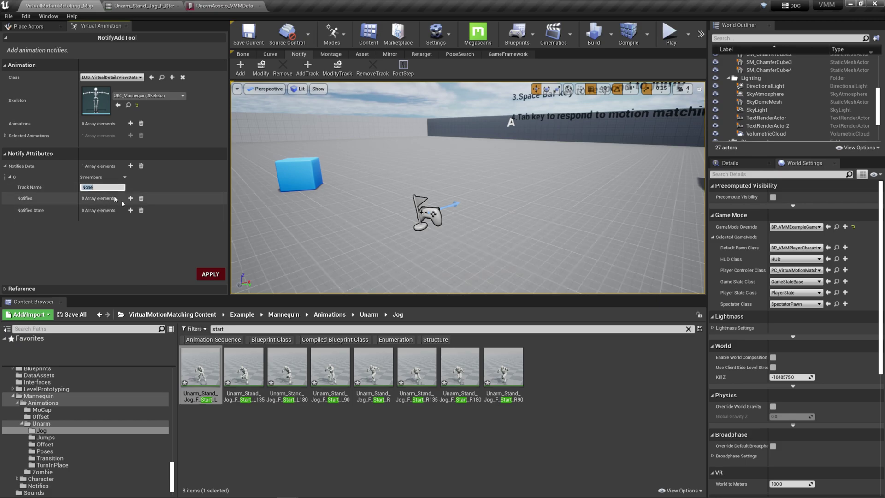
pyautogui.write('Smooth')
pyautogui.press('Return')
# Add an ANS_SmoothRootMotionRotation notify state with range end 1111 and rotation rate 0.
pyautogui.click(129, 210)
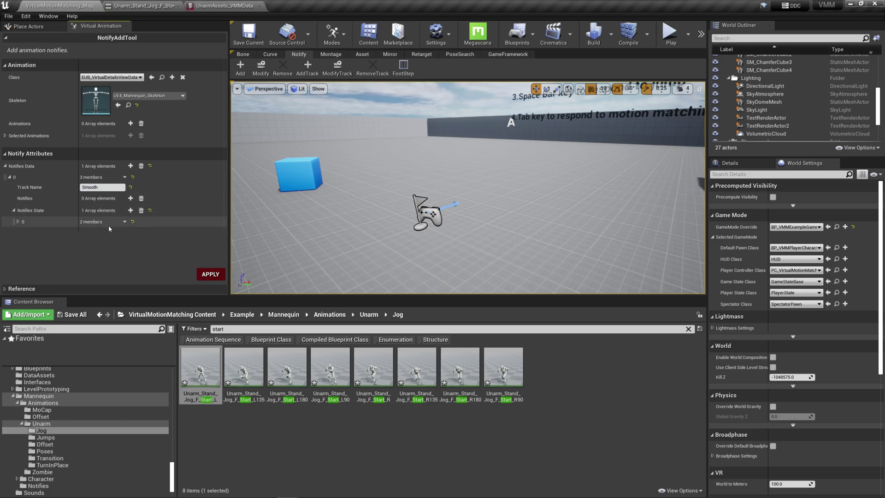
pyautogui.click(123, 242)
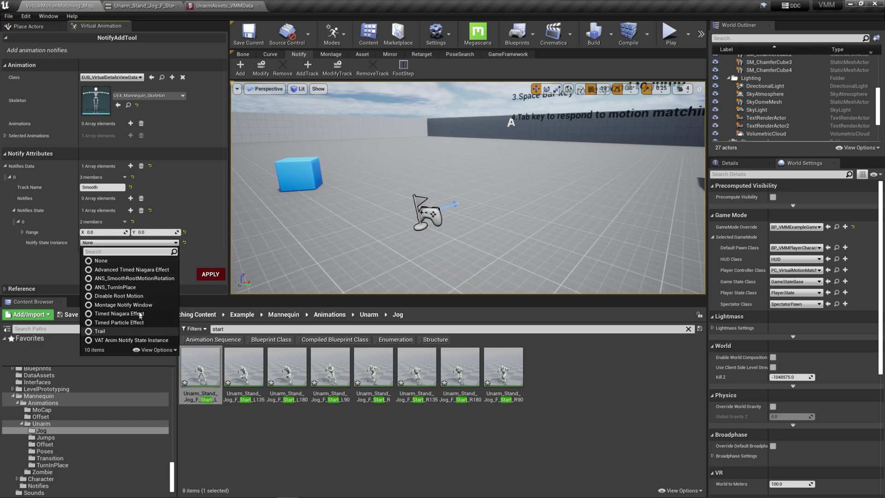
pyautogui.click(134, 278)
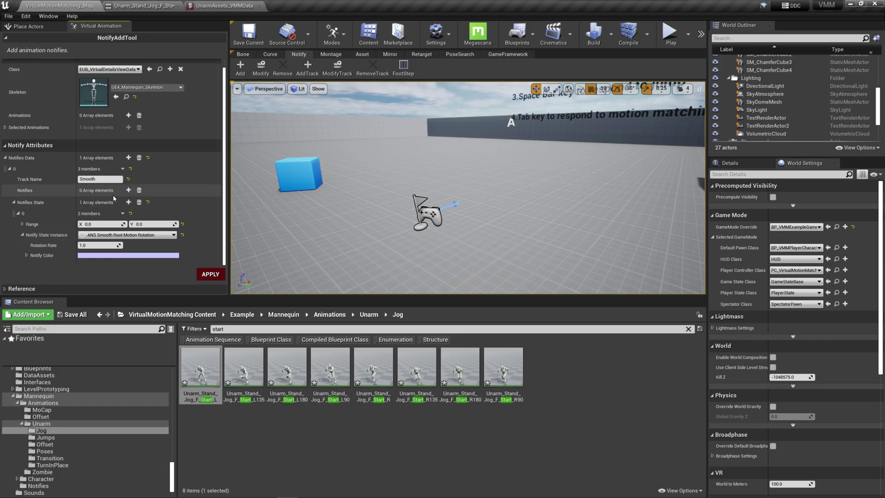
pyautogui.click(150, 222)
pyautogui.write('1111')
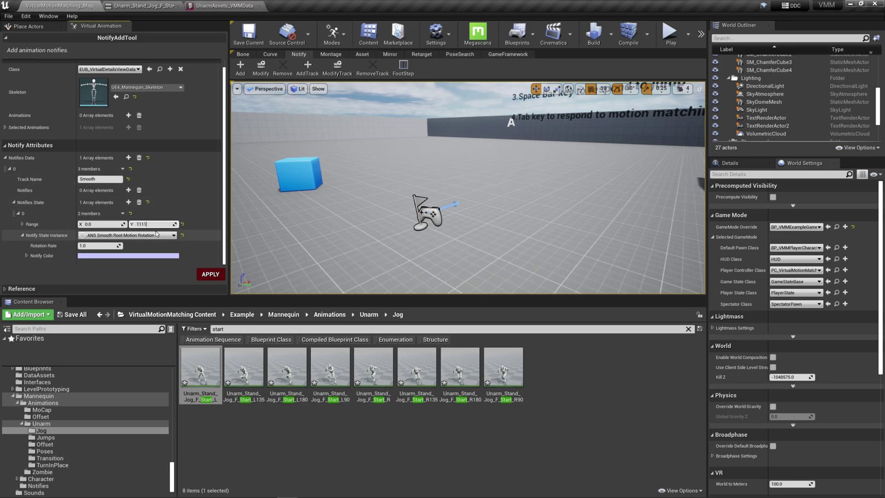
pyautogui.click(103, 243)
pyautogui.write('0')
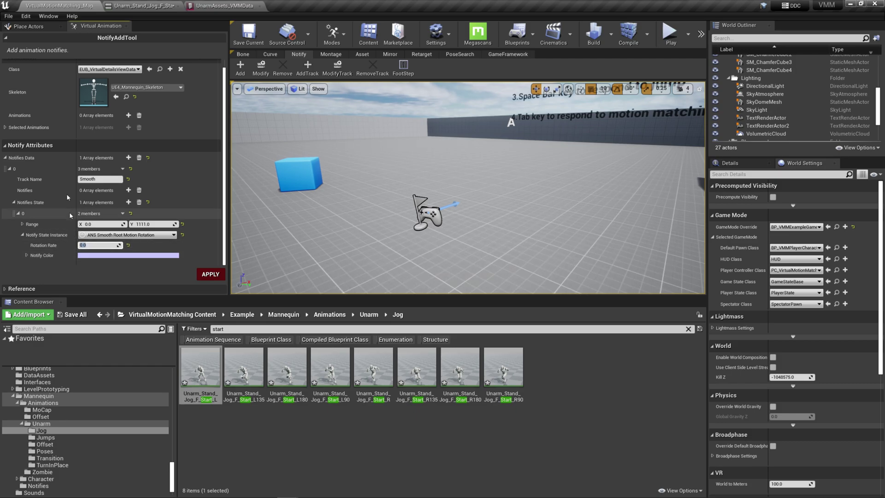
pyautogui.click(128, 157)
# Name the second notify entry's track 'AdditiveRotation'.
pyautogui.scroll(-3, 115, 207)
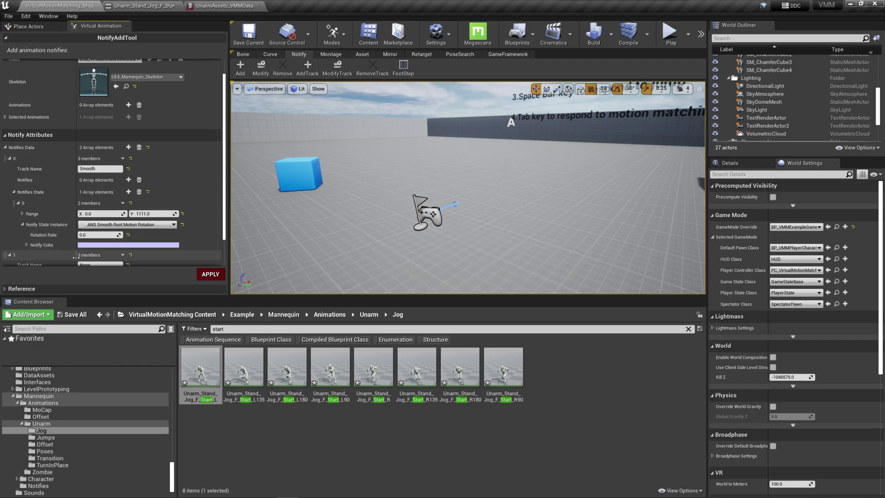
pyautogui.click(101, 231)
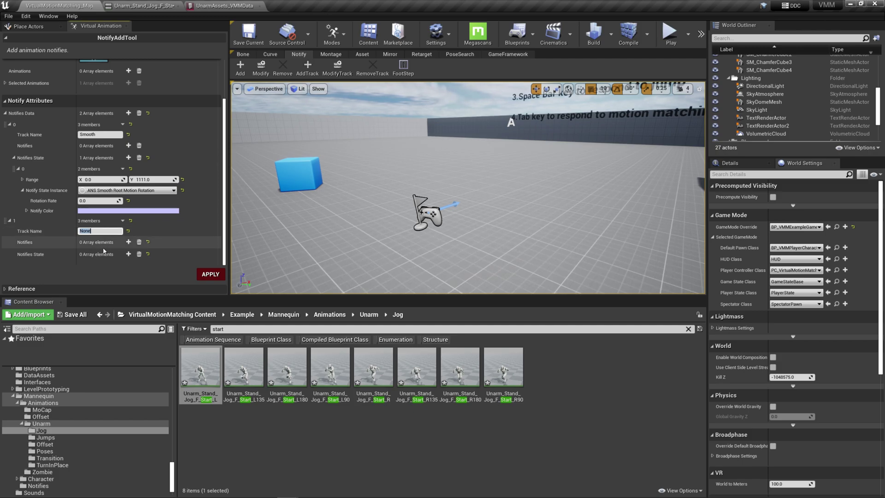
pyautogui.write('Add')
pyautogui.write('n')
pyautogui.press('Return')
# Give AdditiveRotation an ANS_SmoothRootMotionRotation state over range 0.5–1111 with rotation rate 1.0.
pyautogui.click(128, 254)
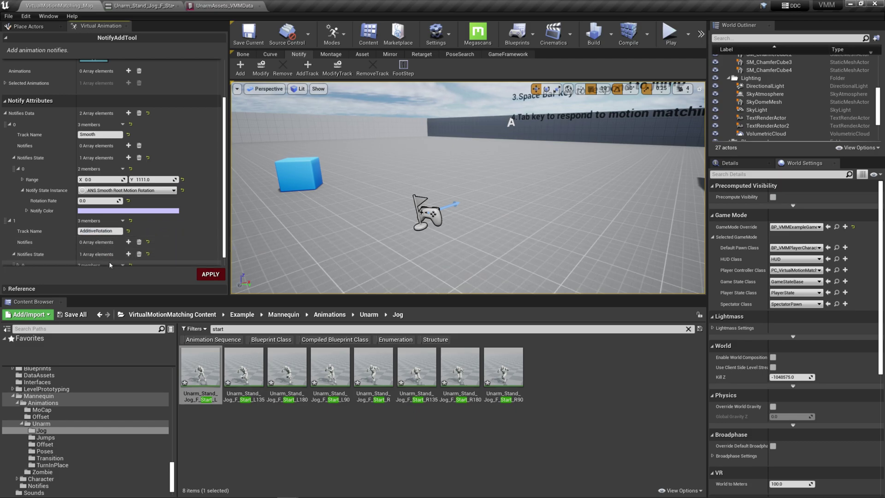
pyautogui.scroll(-2, 125, 230)
pyautogui.click(127, 255)
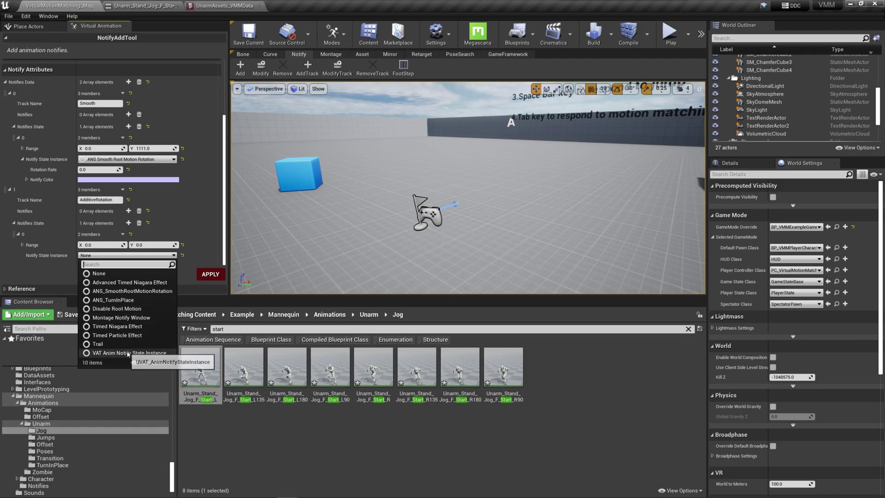
pyautogui.click(118, 291)
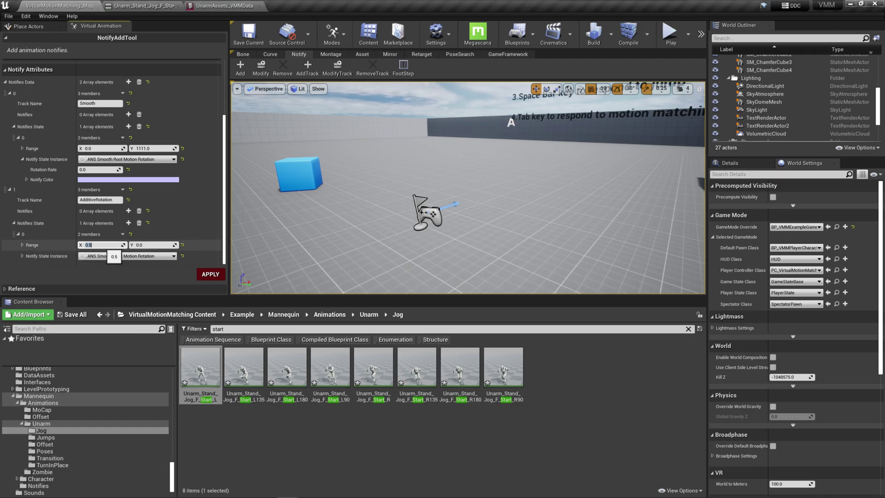
pyautogui.scroll(-1, 52, 257)
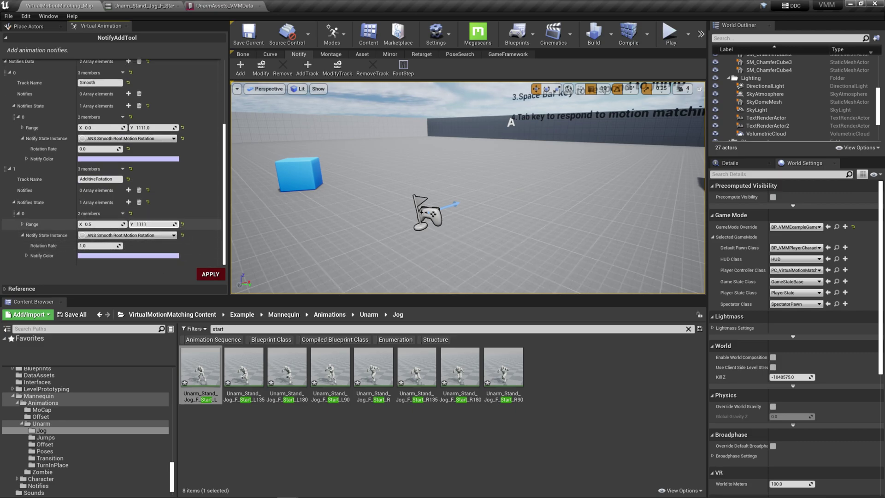
pyautogui.click(244, 368)
# Apply both notify tracks to the six angled Start clips and verify them on Start_L135.
pyautogui.hotkey('ctrl', 'a')
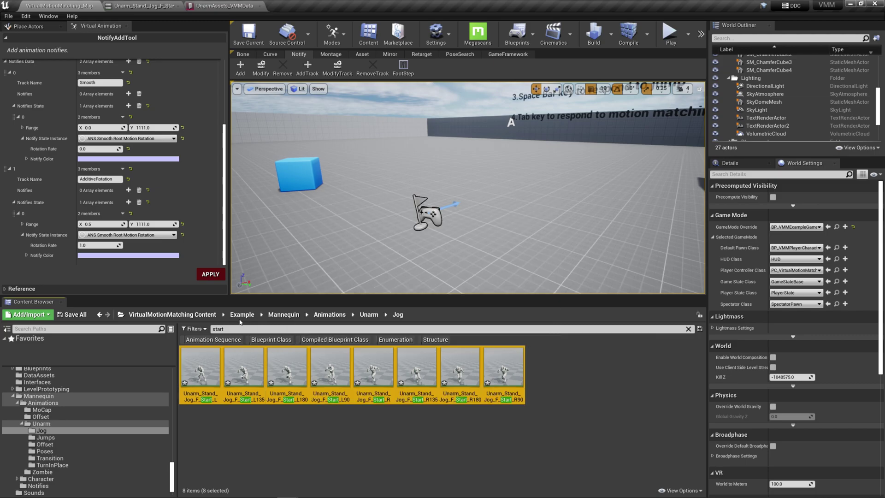
pyautogui.click(219, 371)
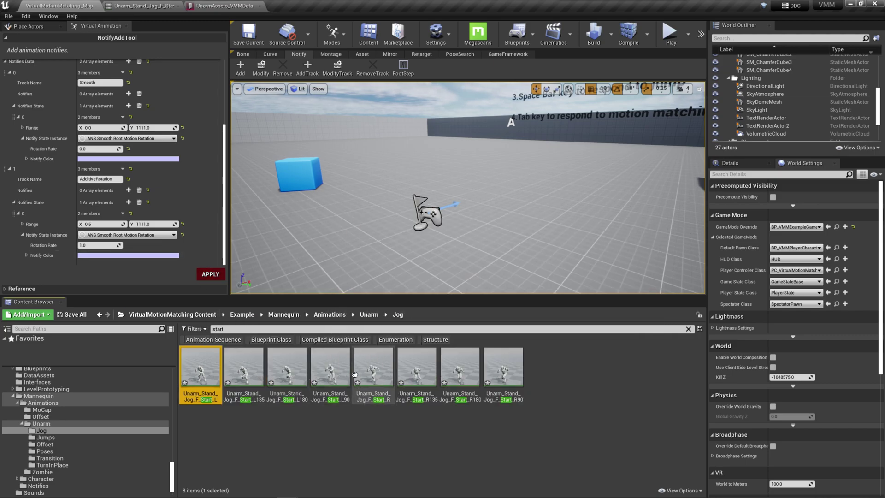
pyautogui.keyDown('ctrl'); pyautogui.click(363, 371); pyautogui.keyUp('ctrl')
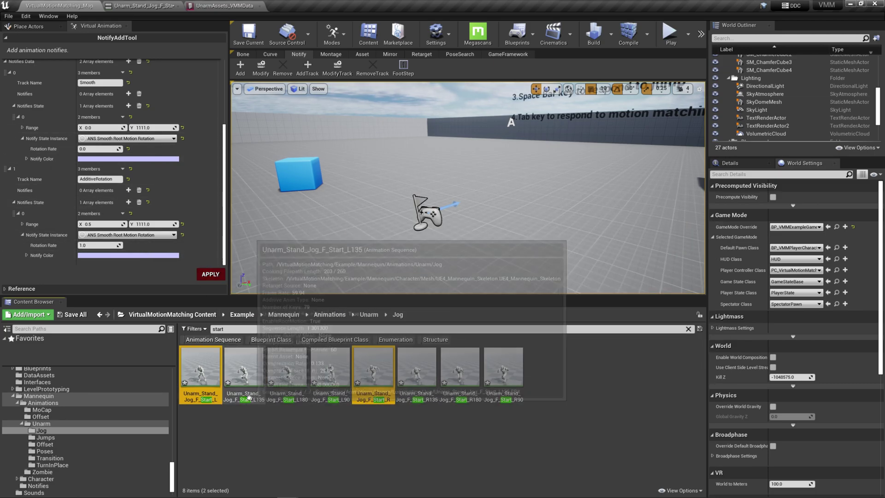
pyautogui.click(243, 368)
pyautogui.keyDown('ctrl'); pyautogui.click(287, 369); pyautogui.keyUp('ctrl')
pyautogui.keyDown('ctrl'); pyautogui.click(334, 373); pyautogui.keyUp('ctrl')
pyautogui.keyDown('ctrl'); pyautogui.click(416, 368); pyautogui.keyUp('ctrl')
pyautogui.keyDown('ctrl'); pyautogui.click(460, 368); pyautogui.keyUp('ctrl')
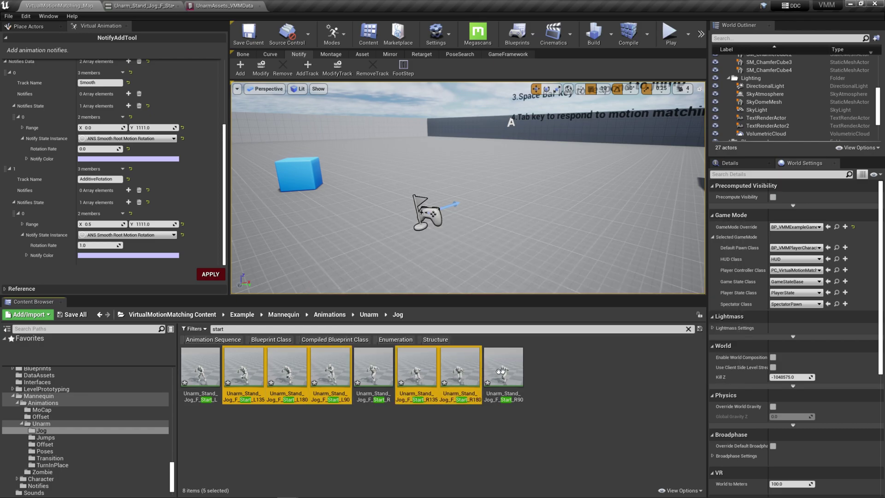
pyautogui.keyDown('ctrl'); pyautogui.click(503, 369); pyautogui.keyUp('ctrl')
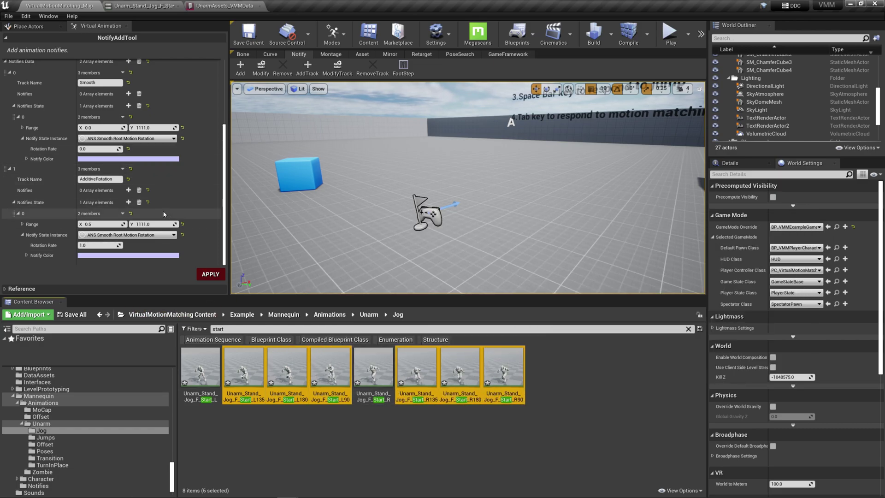
pyautogui.scroll(2, 139, 214)
pyautogui.click(210, 274)
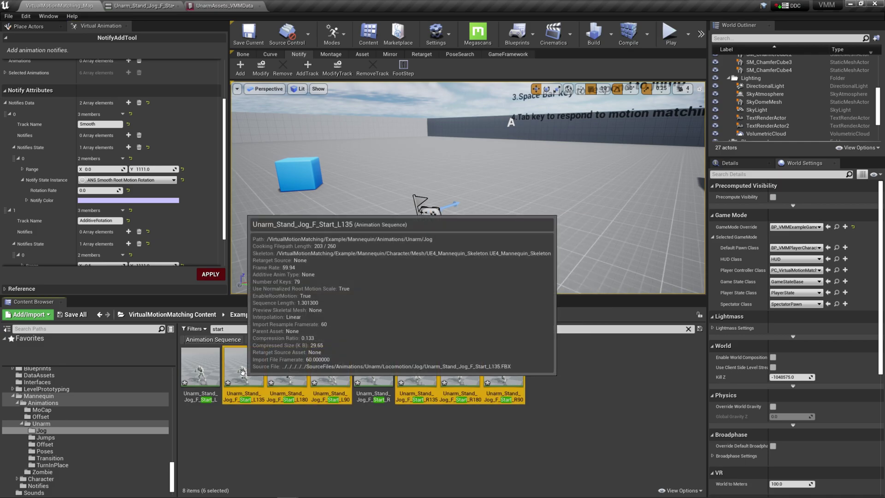
pyautogui.doubleClick(243, 366)
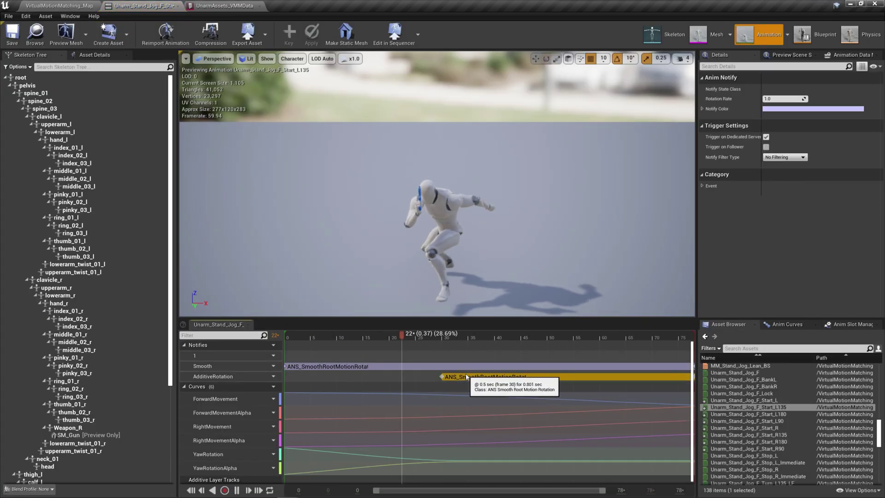
pyautogui.click(59, 6)
# For Start_L and Start_R, delete the AdditiveRotation entry and set the Smooth rotation rate to 1.0.
pyautogui.click(206, 367)
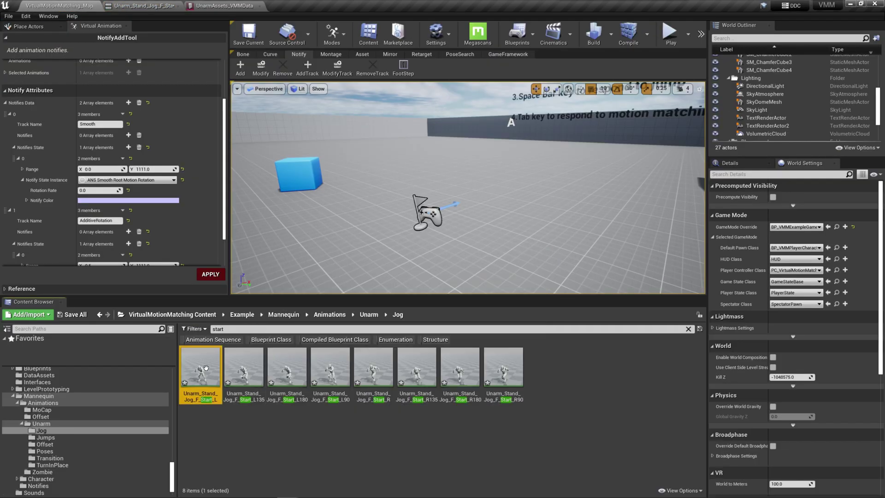
pyautogui.keyDown('ctrl'); pyautogui.click(362, 369); pyautogui.keyUp('ctrl')
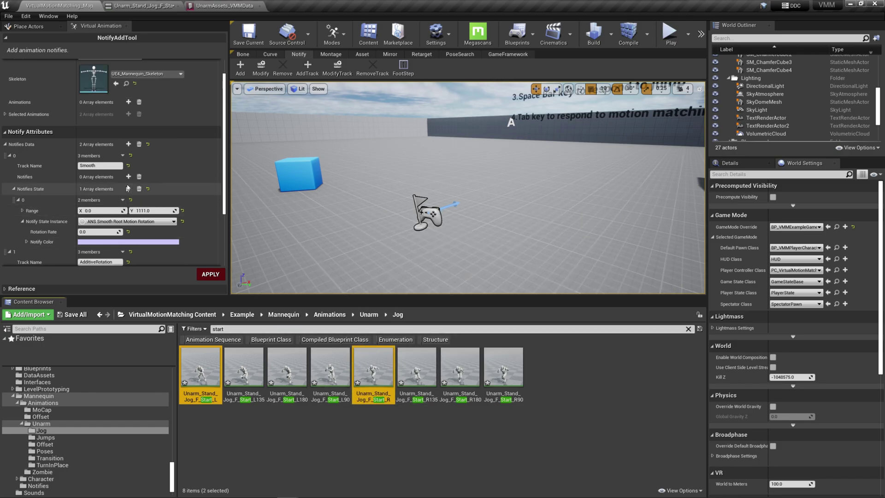
pyautogui.scroll(-2, 141, 152)
pyautogui.click(122, 169)
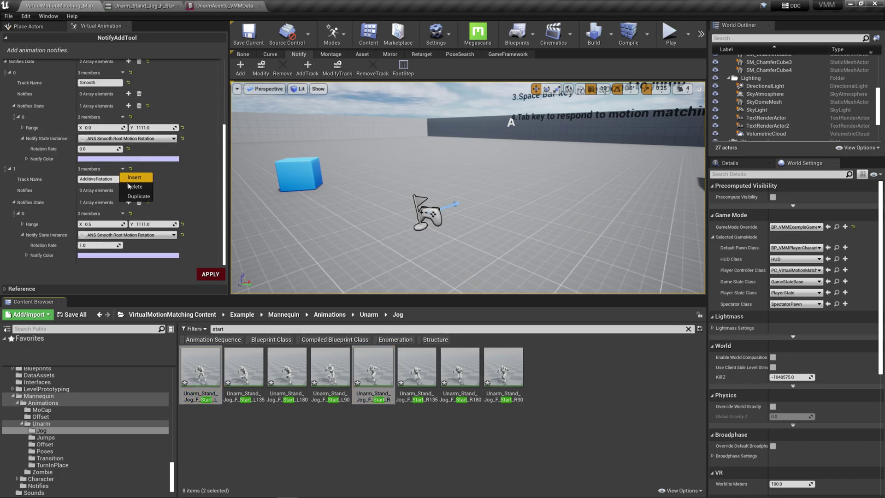
pyautogui.click(129, 187)
pyautogui.click(93, 246)
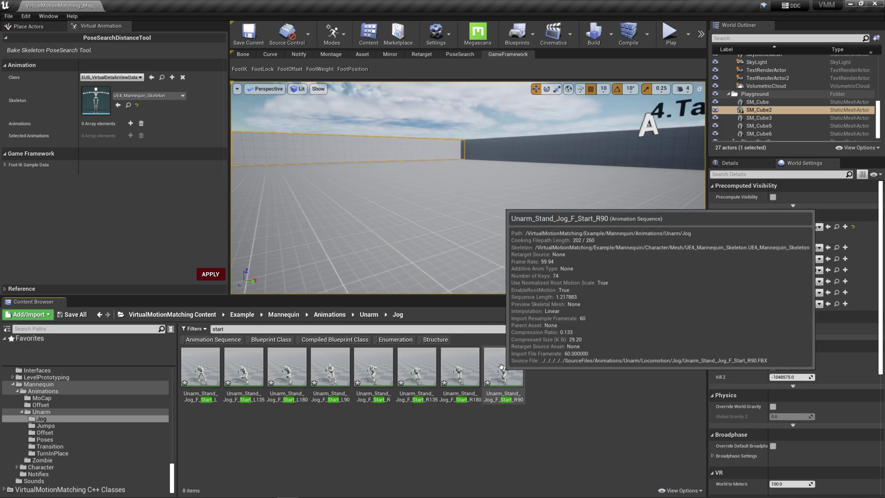
# Select all eight jog Start clips and sample their FootPosition curves.
pyautogui.click(503, 368)
pyautogui.hotkey('ctrl', 'a')
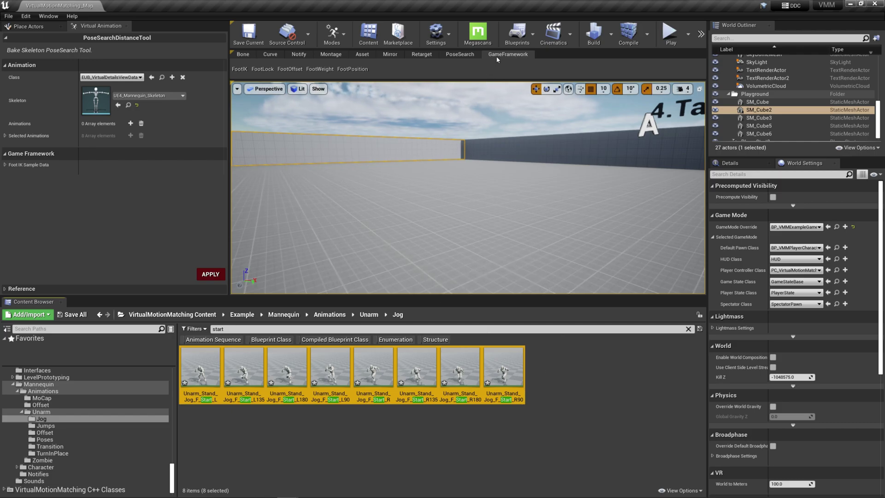
pyautogui.click(352, 70)
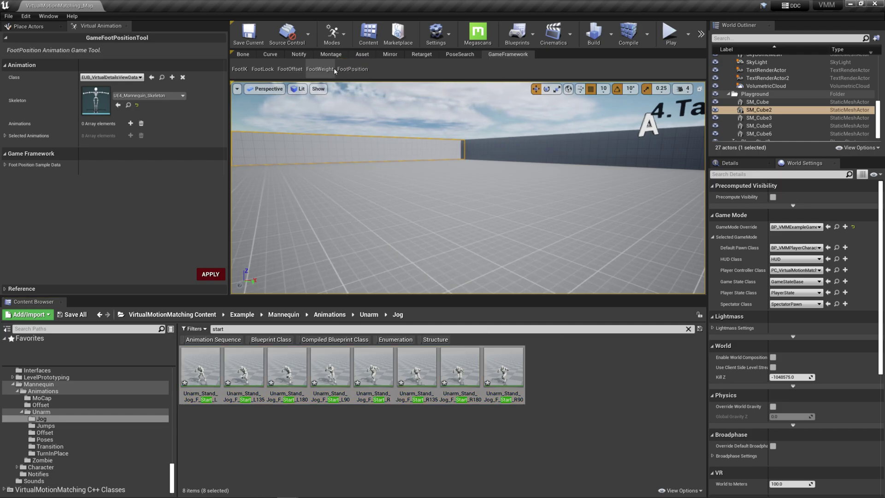
pyautogui.click(216, 277)
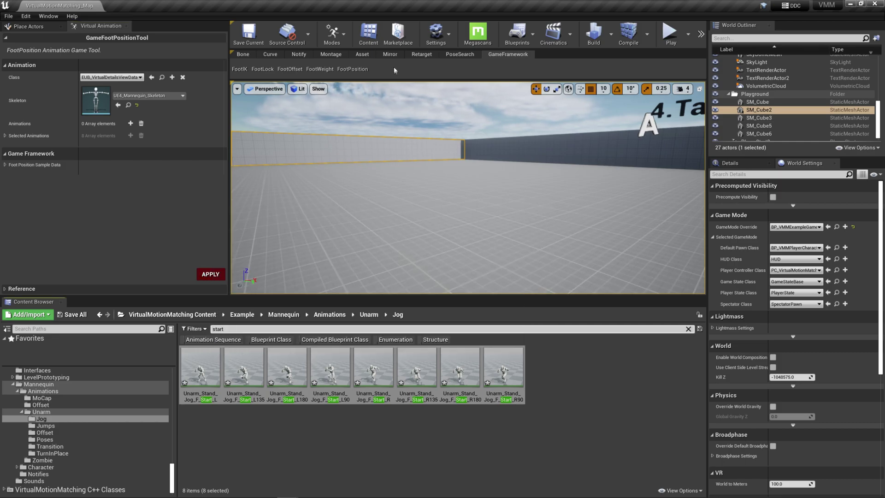
# Bake PoseSearch distance data into the clips, then switch to the VMM locomotion data.
pyautogui.click(460, 55)
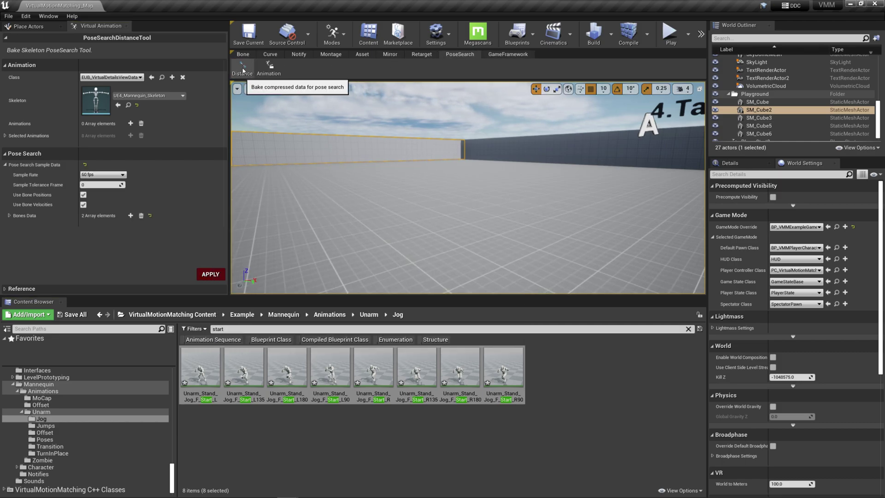
pyautogui.click(213, 278)
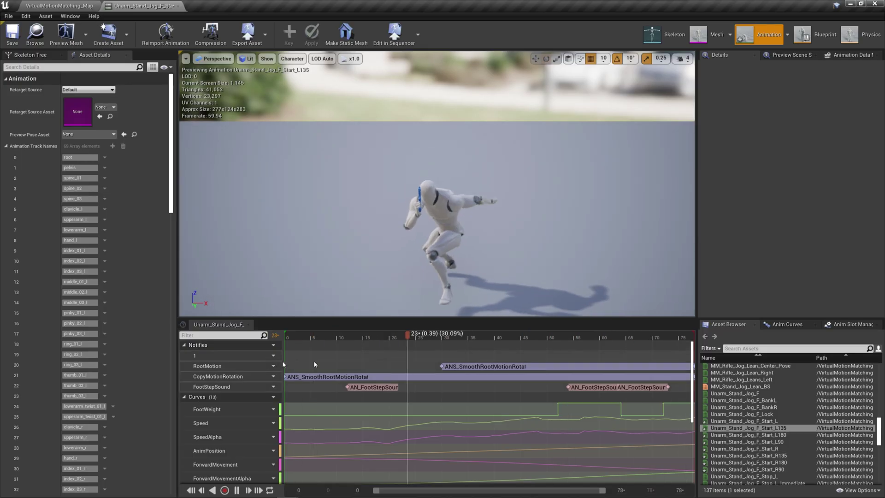
pyautogui.scroll(-3, 305, 416)
pyautogui.scroll(-2, 305, 417)
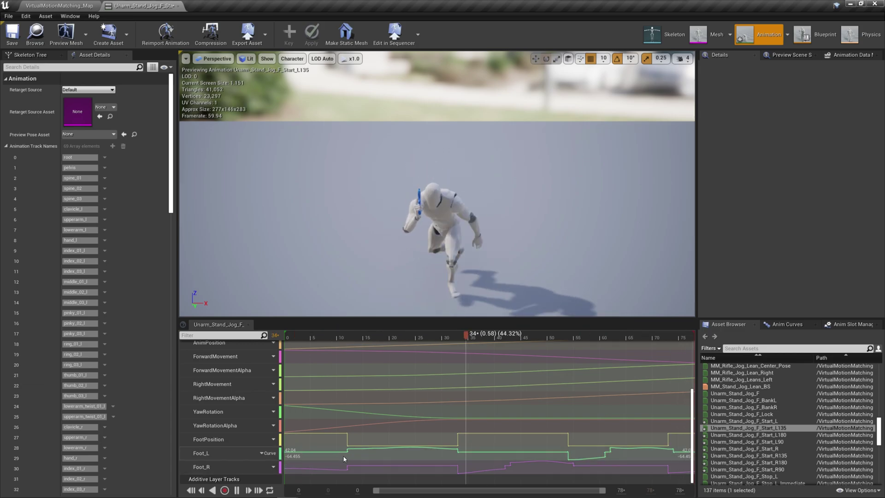
pyautogui.hotkey('alt', 'Tab')
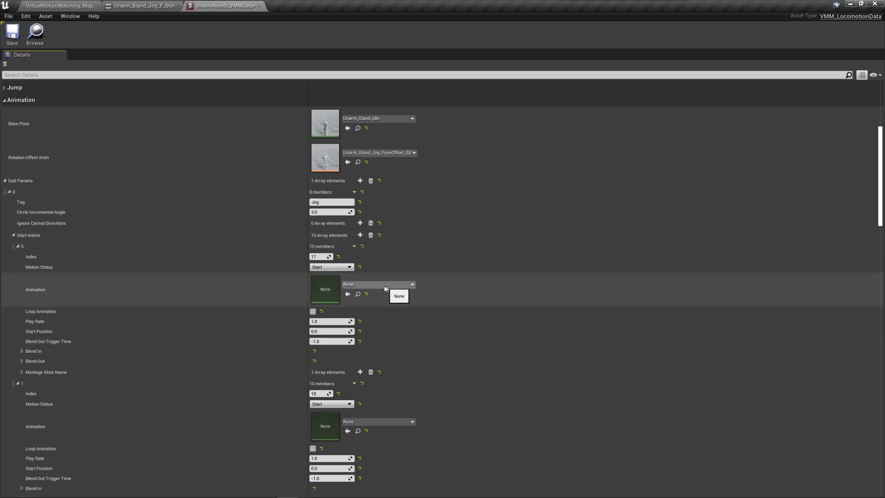
# Check the Start_L animation's notifies, then return to the VMM locomotion data's Start Anims.
pyautogui.scroll(-1, 417, 275)
pyautogui.click(156, 5)
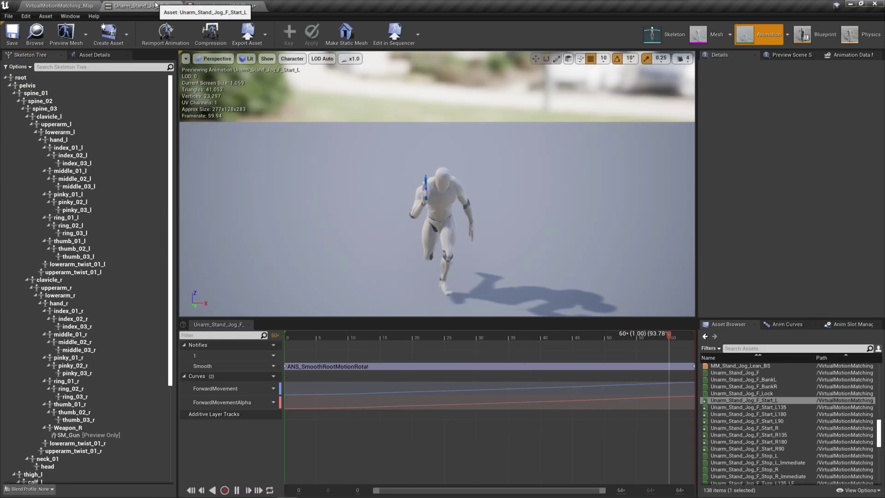
pyautogui.hotkey('alt', 'Tab')
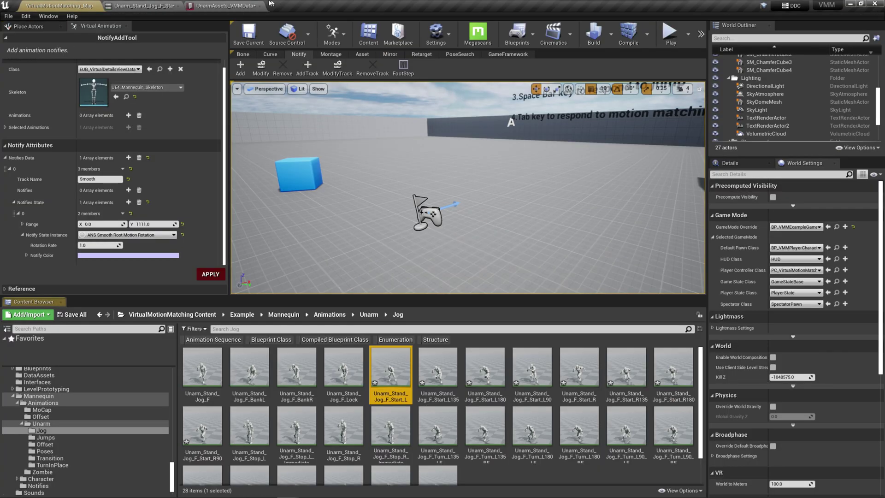
pyautogui.click(265, 5)
pyautogui.scroll(-1, 344, 253)
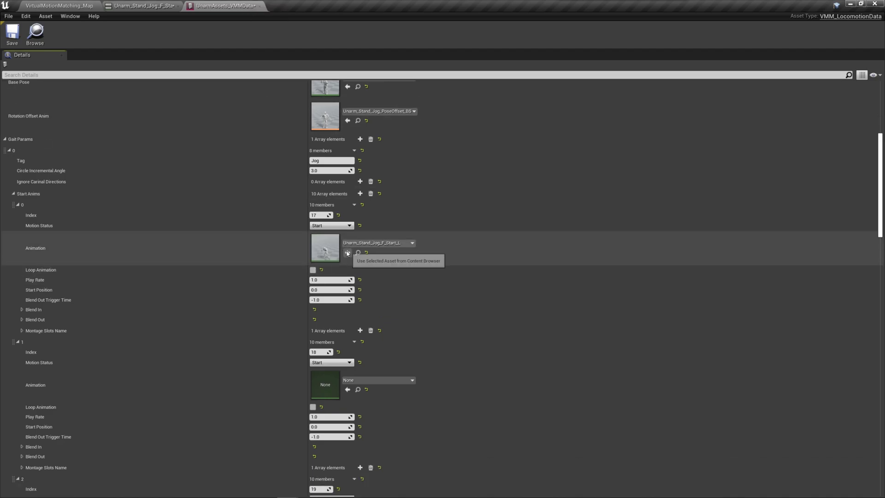
pyautogui.scroll(-3, 367, 305)
# Assign Start_R to start entries 1 and 3.
pyautogui.click(371, 298)
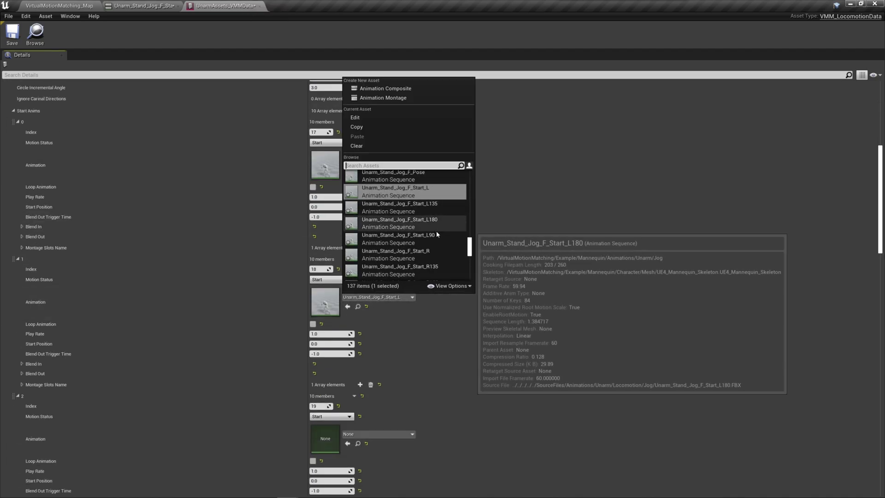
pyautogui.click(436, 230)
pyautogui.scroll(-3, 351, 352)
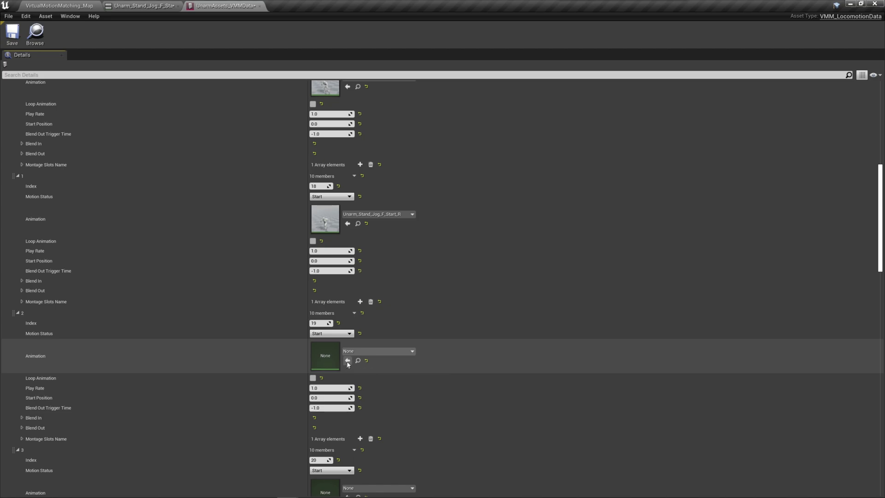
pyautogui.scroll(-3, 370, 353)
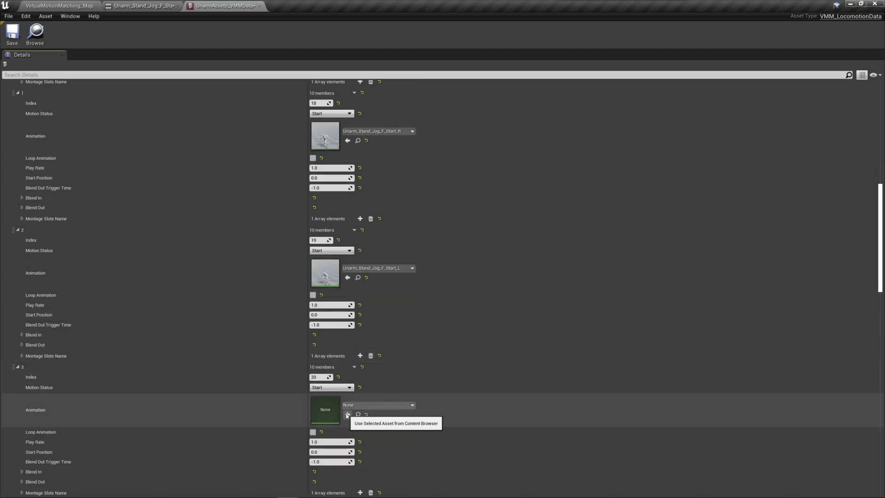
pyautogui.click(346, 415)
pyautogui.click(355, 405)
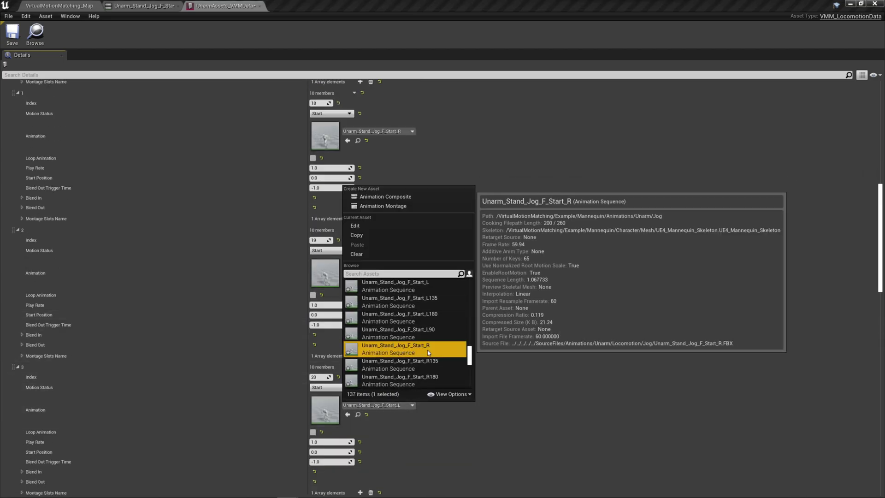
pyautogui.click(427, 349)
# Assign Start_L90 to start entry 4 and Start_R90 to start entry 5.
pyautogui.scroll(-6, 415, 350)
pyautogui.scroll(-2, 369, 341)
pyautogui.click(347, 340)
pyautogui.scroll(-3, 407, 280)
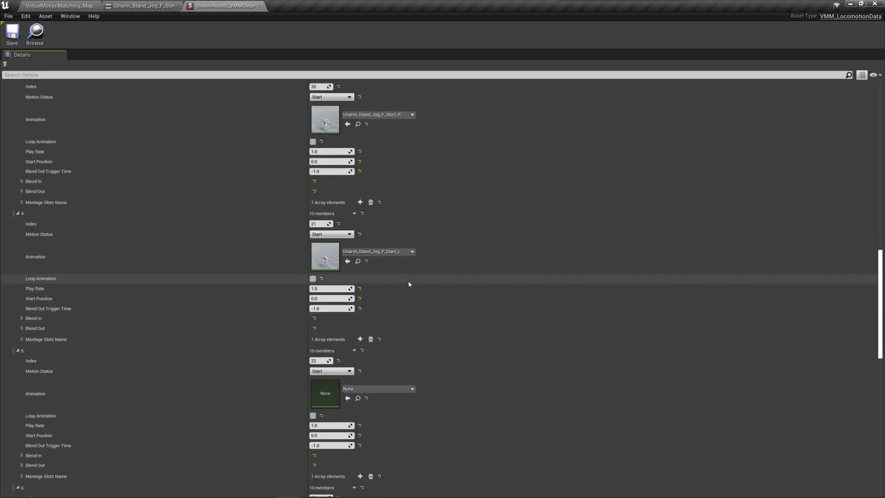
pyautogui.click(378, 251)
pyautogui.click(396, 367)
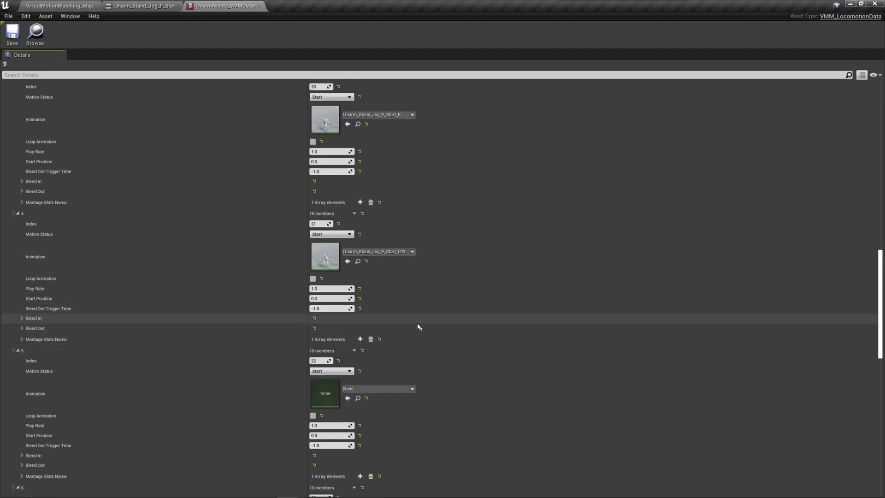
pyautogui.scroll(-2, 418, 326)
pyautogui.click(377, 306)
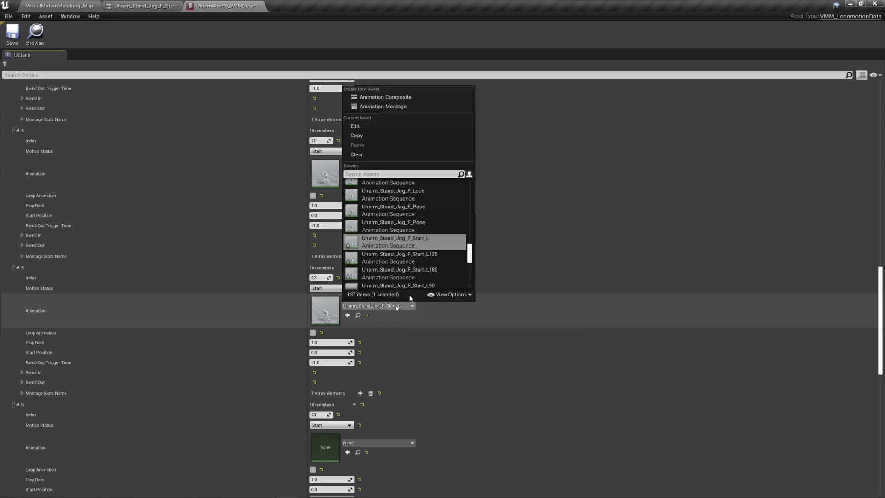
pyautogui.click(437, 280)
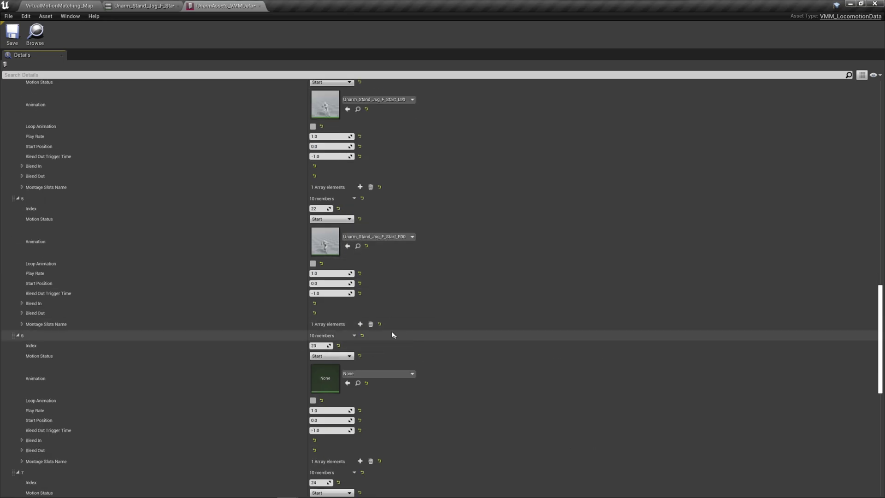
# Assign Start_L135 to start entry 6 and Start_R135 to start entry 7.
pyautogui.scroll(-3, 438, 280)
pyautogui.click(348, 341)
pyautogui.click(377, 331)
pyautogui.click(439, 276)
pyautogui.scroll(-2, 404, 322)
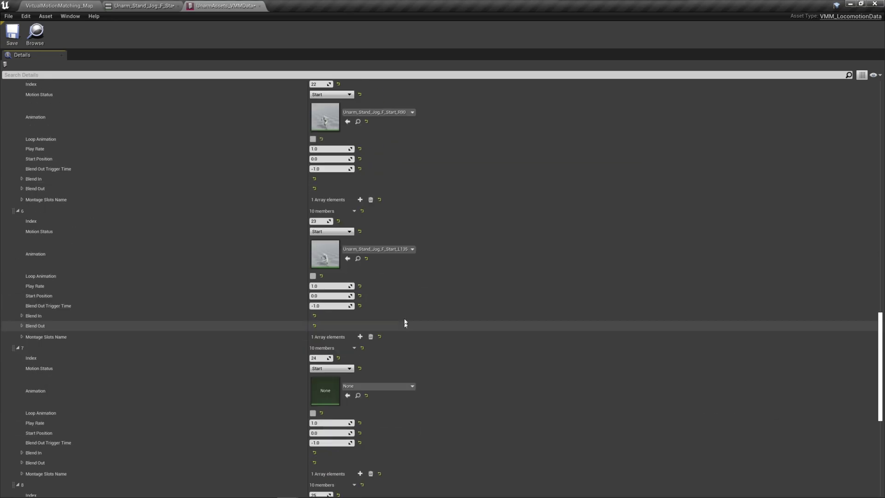
pyautogui.scroll(-2, 405, 322)
pyautogui.click(347, 298)
pyautogui.click(377, 289)
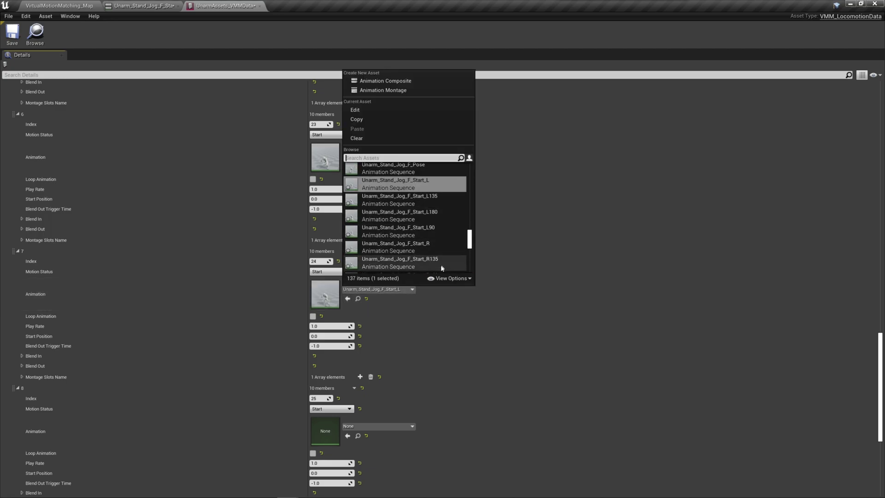
pyautogui.click(441, 268)
# Assign Start_L180 to start entry 8 and Start_R180 to start entry 9.
pyautogui.scroll(-3, 441, 272)
pyautogui.click(356, 289)
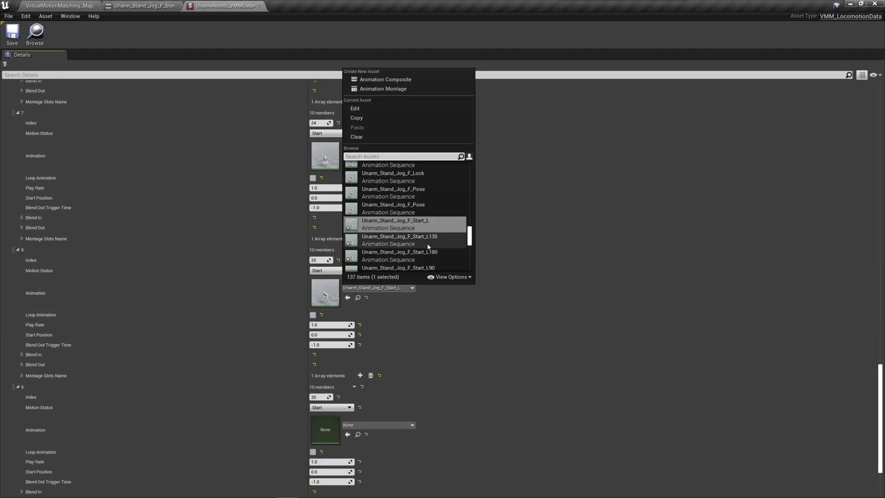
pyautogui.click(392, 248)
pyautogui.scroll(-2, 392, 298)
pyautogui.click(373, 339)
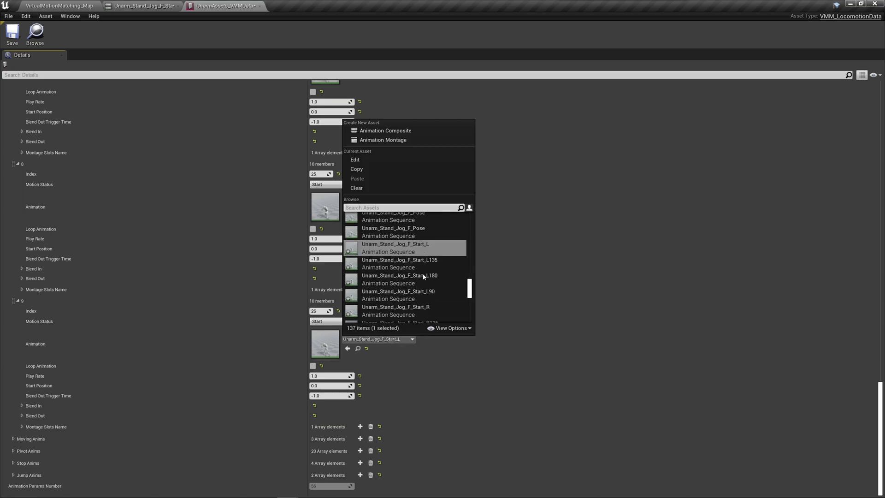
pyautogui.scroll(-1, 442, 292)
pyautogui.click(441, 299)
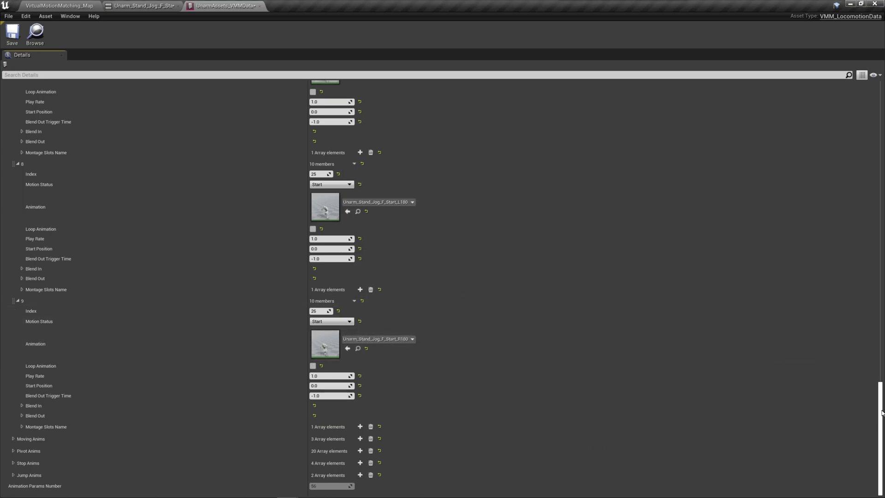
pyautogui.moveTo(881, 413); pyautogui.dragTo(881, 121)
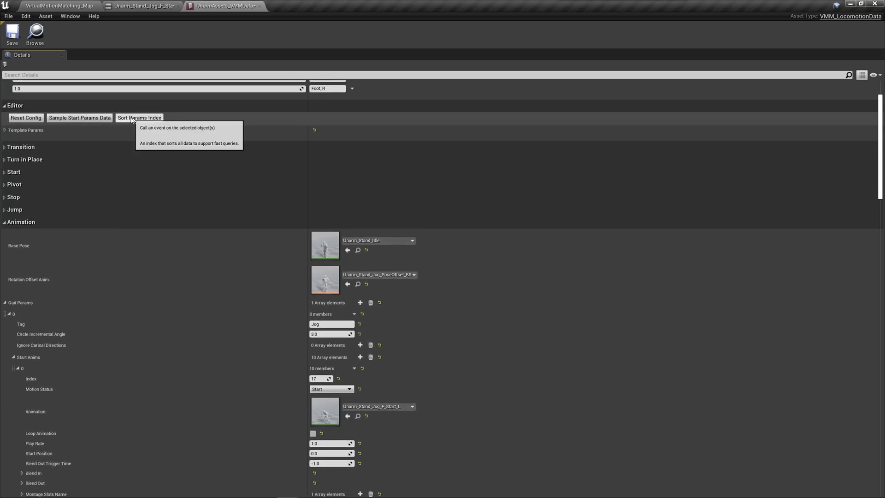